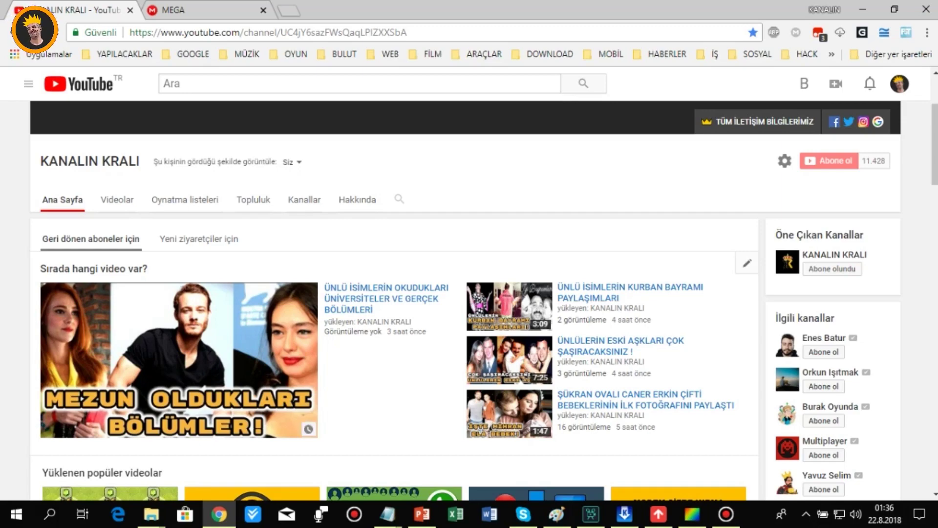
- Switch from the YouTube channel page to MEGA and examine the account dashboard's storage, transfer quota and data overview
{"action": "scroll", "coordinate": [469, 293], "scroll_direction": "down", "scroll_amount": 1}
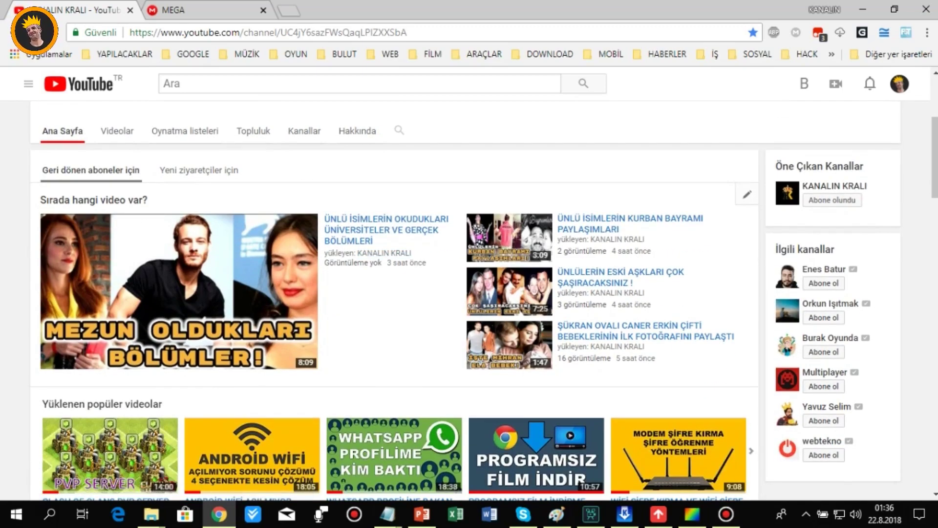
{"action": "scroll", "coordinate": [469, 293], "scroll_direction": "up", "scroll_amount": 2}
{"action": "scroll", "coordinate": [469, 294], "scroll_direction": "up", "scroll_amount": 1}
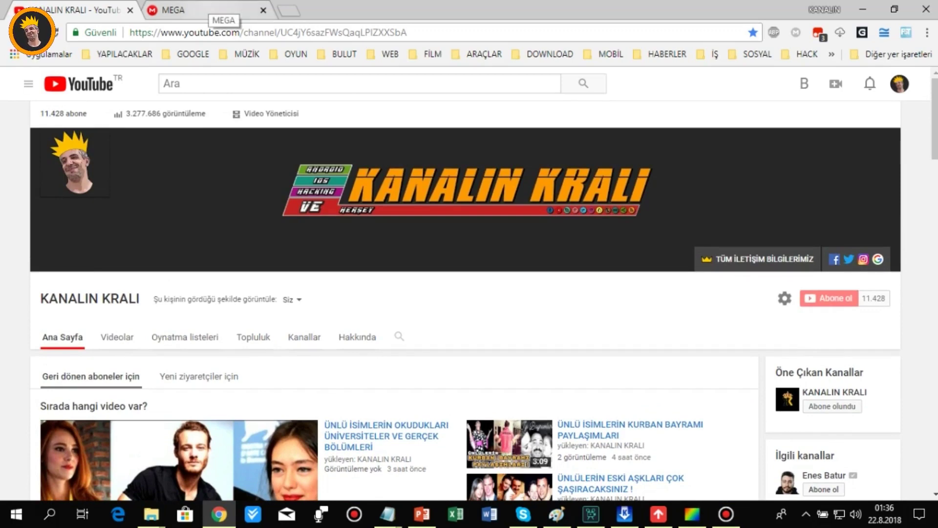
{"action": "left_click", "coordinate": [210, 9]}
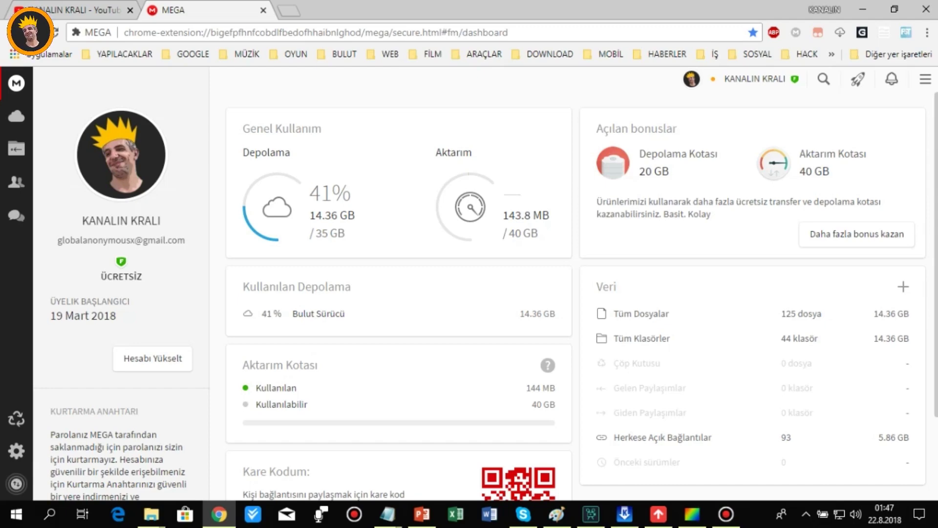
{"action": "scroll", "coordinate": [576, 293], "scroll_direction": "down", "scroll_amount": 2}
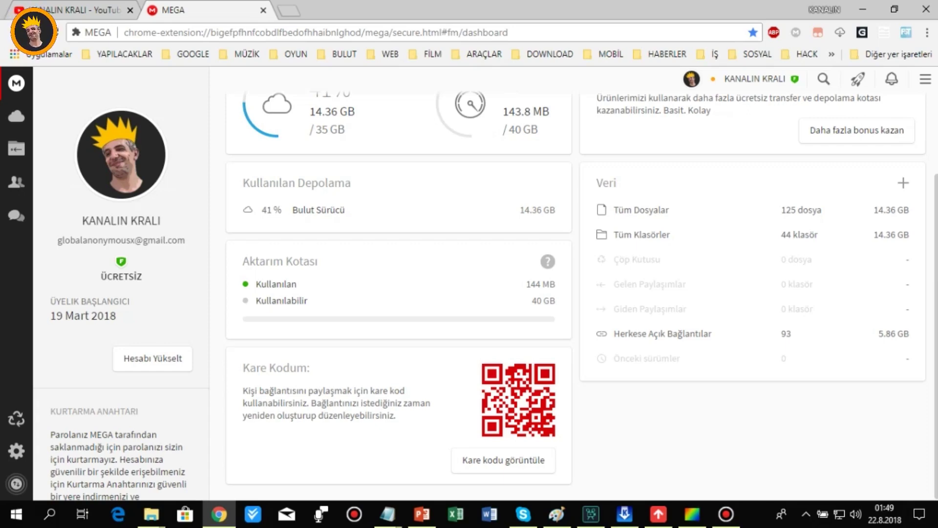
{"action": "scroll", "coordinate": [581, 293], "scroll_direction": "up", "scroll_amount": 2}
{"action": "scroll", "coordinate": [582, 293], "scroll_direction": "down", "scroll_amount": 2}
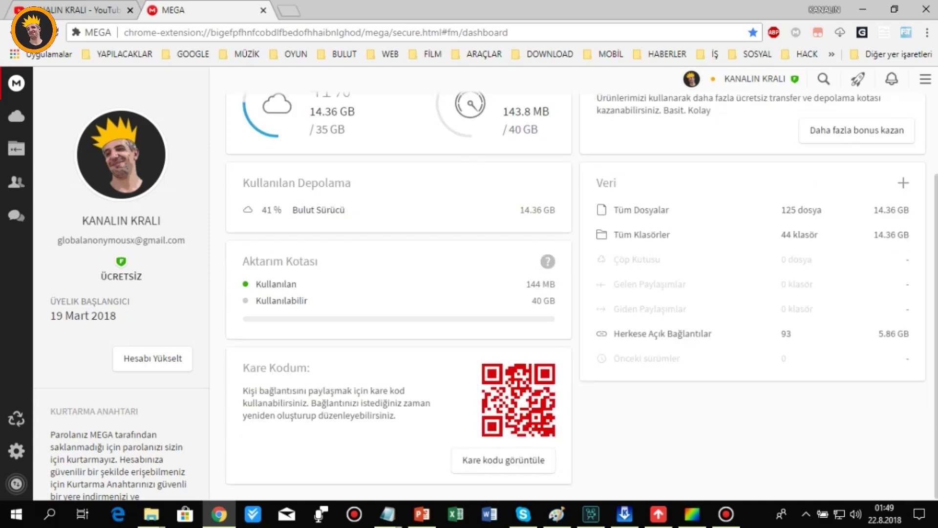
- Examine the MEGA achievements list for ways to earn bonus storage and transfer quota, including MEGAsync, mobile app and friend invitations
{"action": "left_click", "coordinate": [857, 130]}
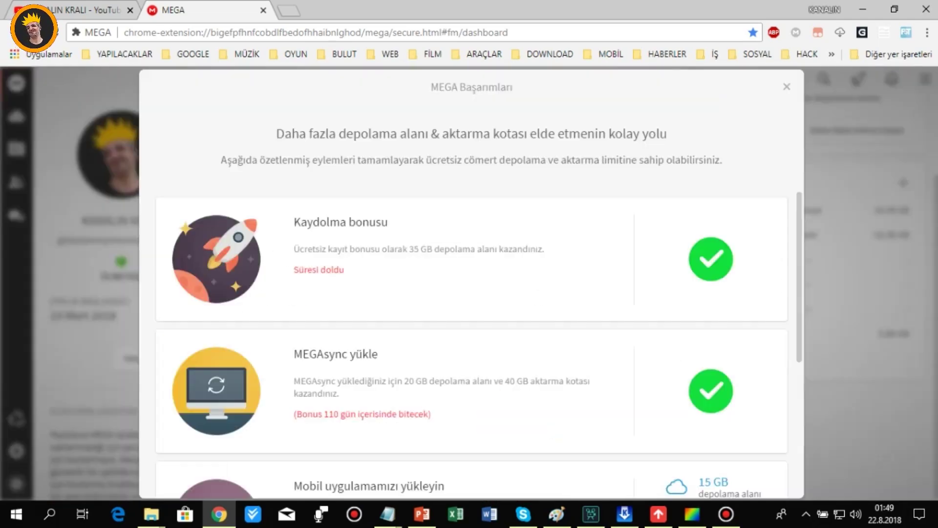
{"action": "scroll", "coordinate": [472, 342], "scroll_direction": "down", "scroll_amount": 2}
{"action": "scroll", "coordinate": [472, 342], "scroll_direction": "up", "scroll_amount": 2}
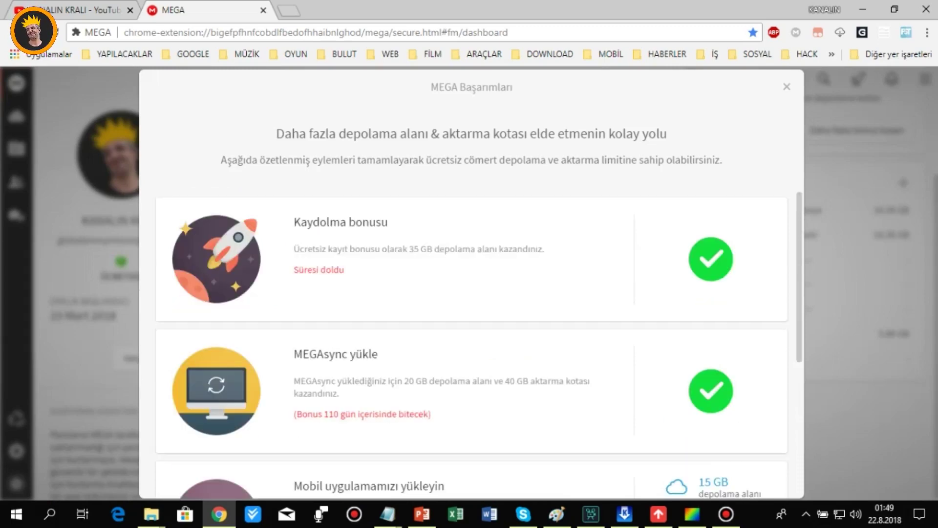
{"action": "scroll", "coordinate": [471, 342], "scroll_direction": "down", "scroll_amount": 2}
{"action": "scroll", "coordinate": [472, 342], "scroll_direction": "up", "scroll_amount": 2}
{"action": "scroll", "coordinate": [471, 345], "scroll_direction": "down", "scroll_amount": 2}
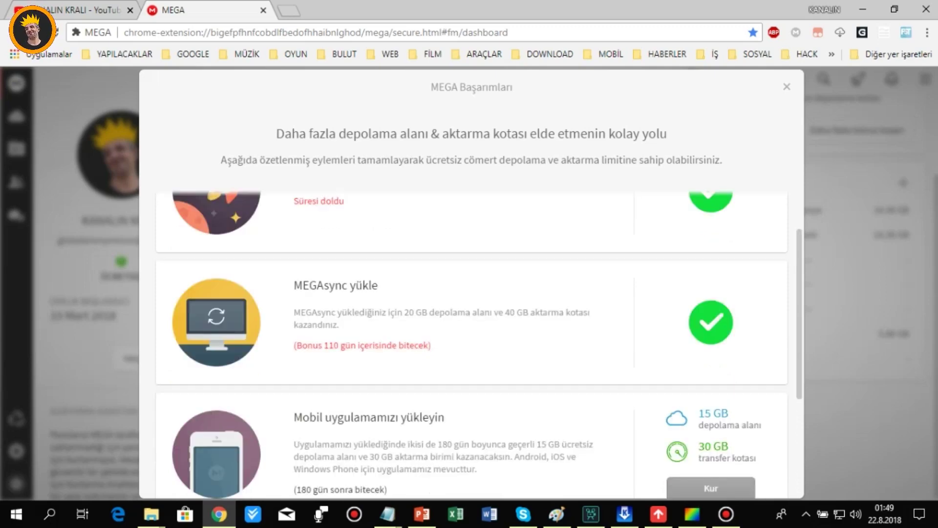
{"action": "scroll", "coordinate": [472, 344], "scroll_direction": "down", "scroll_amount": 4}
{"action": "scroll", "coordinate": [472, 345], "scroll_direction": "up", "scroll_amount": 4}
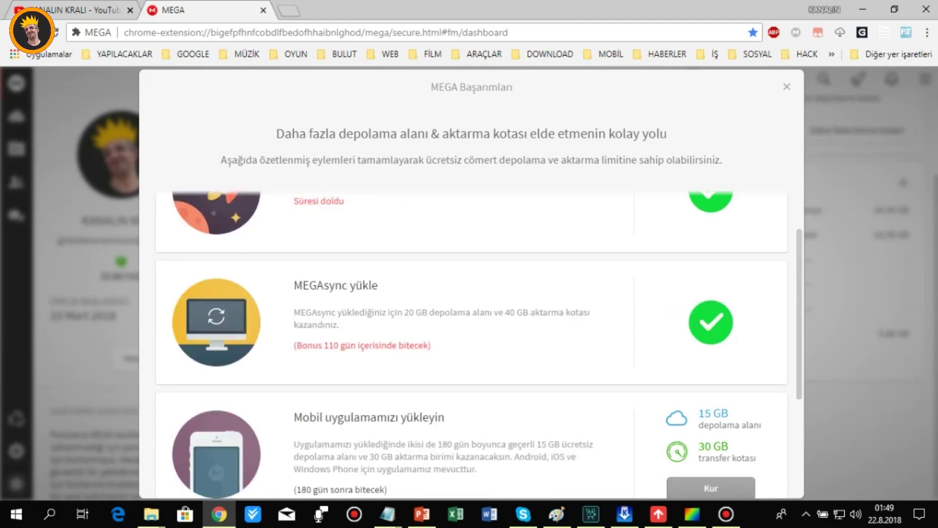
{"action": "scroll", "coordinate": [471, 345], "scroll_direction": "down", "scroll_amount": 2}
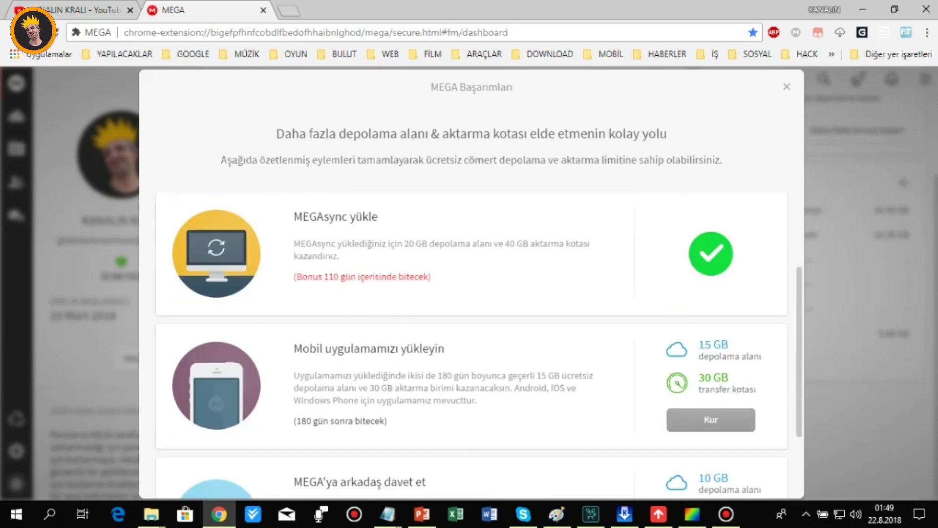
{"action": "scroll", "coordinate": [471, 345], "scroll_direction": "down", "scroll_amount": 2}
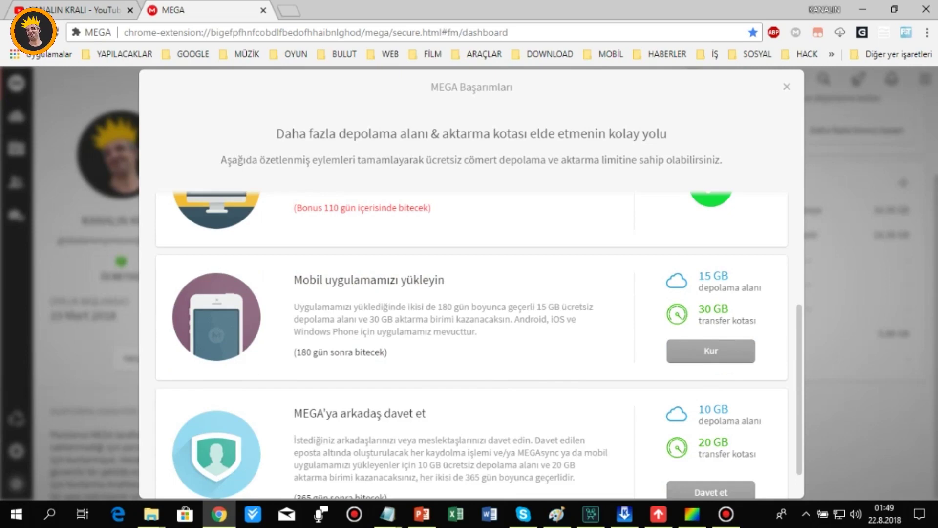
{"action": "scroll", "coordinate": [472, 344], "scroll_direction": "down", "scroll_amount": 1}
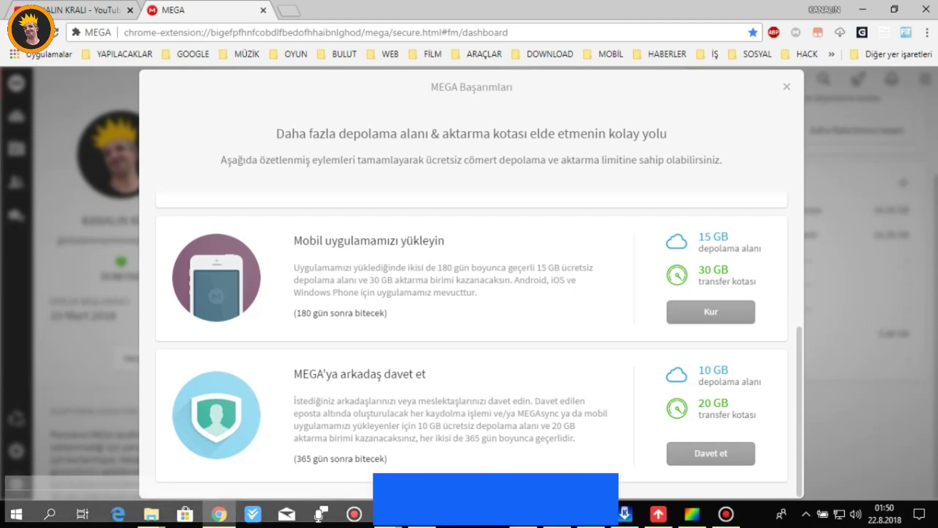
{"action": "scroll", "coordinate": [472, 332], "scroll_direction": "up", "scroll_amount": 3}
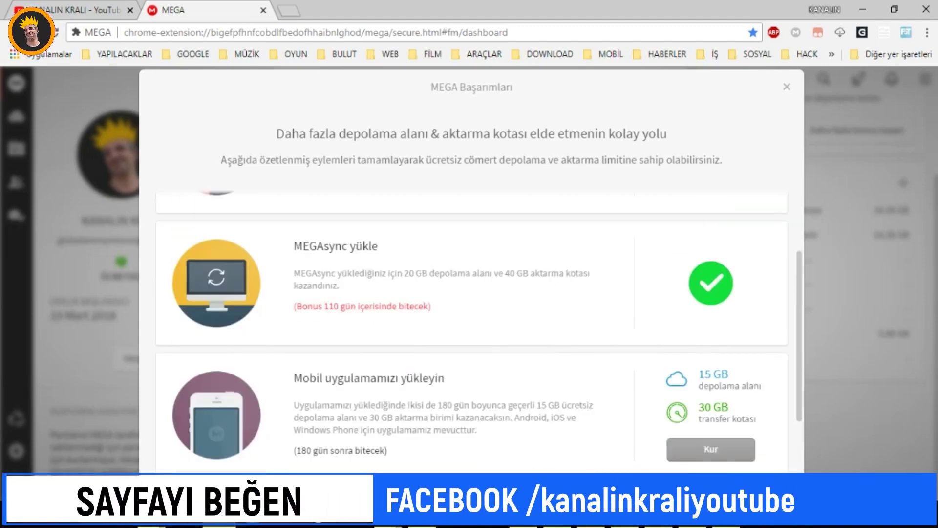
{"action": "scroll", "coordinate": [471, 332], "scroll_direction": "down", "scroll_amount": 3}
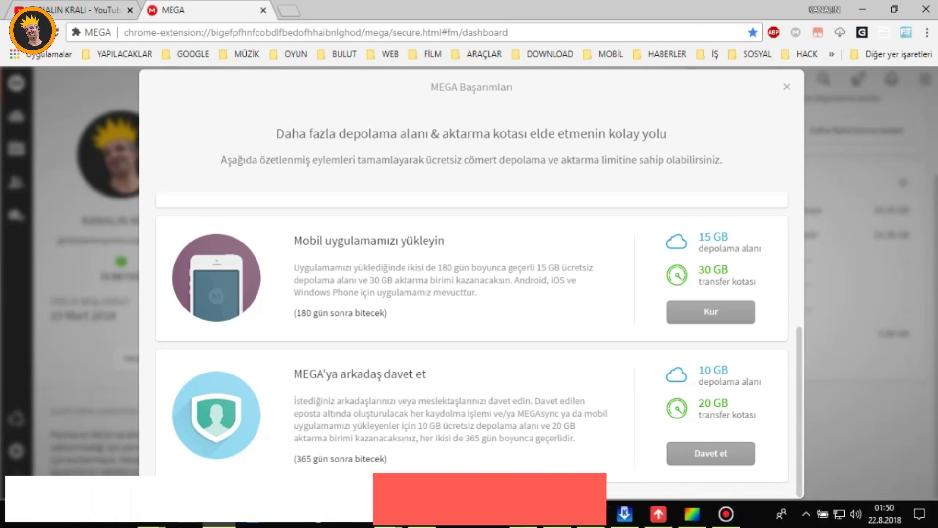
{"action": "scroll", "coordinate": [471, 342], "scroll_direction": "up", "scroll_amount": 5}
{"action": "scroll", "coordinate": [472, 342], "scroll_direction": "down", "scroll_amount": 5}
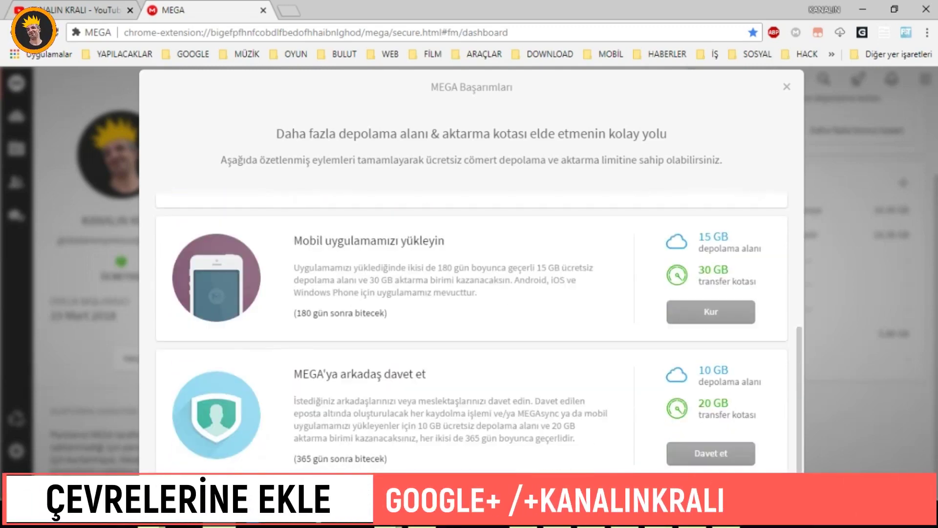
{"action": "left_click", "coordinate": [787, 86]}
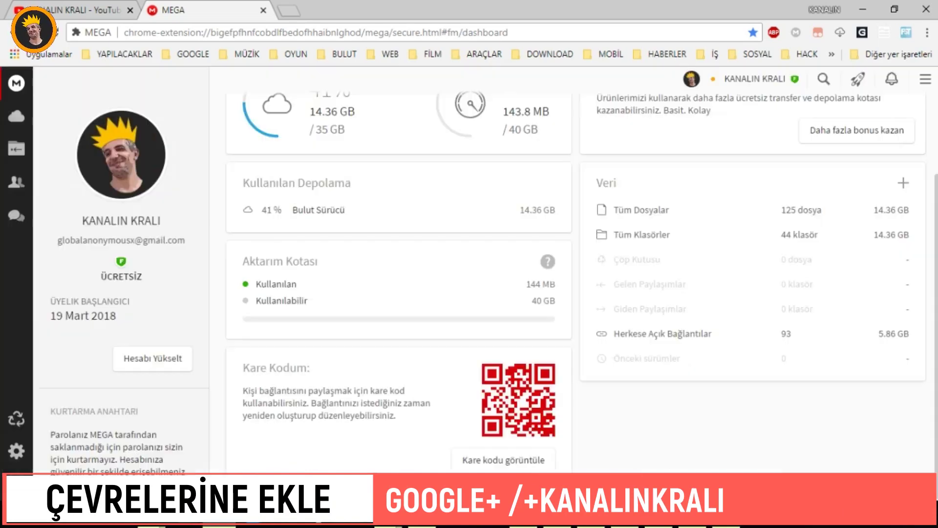
- Open the cloud drive and view the subfolders of the ANDROİD folder in the folder tree, leaving the tree collapsed
{"action": "left_click", "coordinate": [16, 116]}
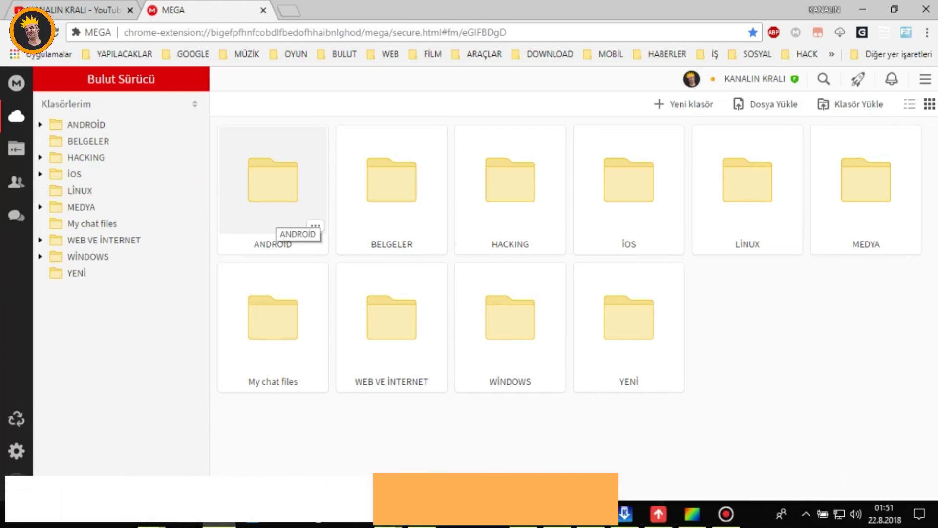
{"action": "double_click", "coordinate": [288, 225]}
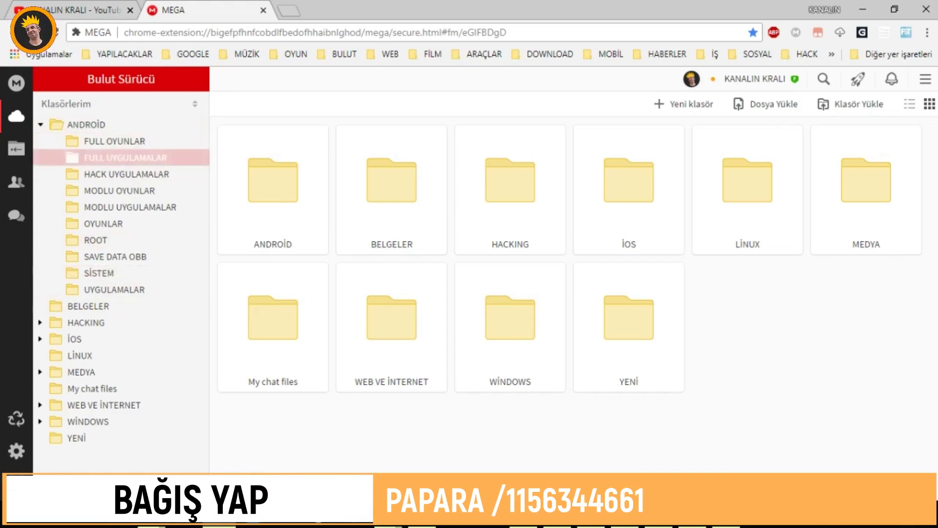
{"action": "left_click", "coordinate": [40, 124]}
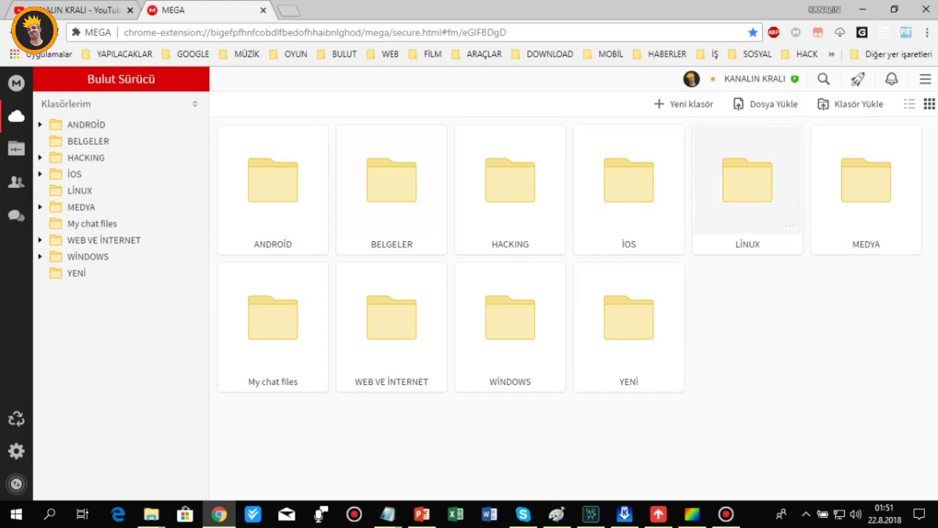
- Create a new folder named "ffff" in the cloud drive's root
{"action": "left_click", "coordinate": [684, 104]}
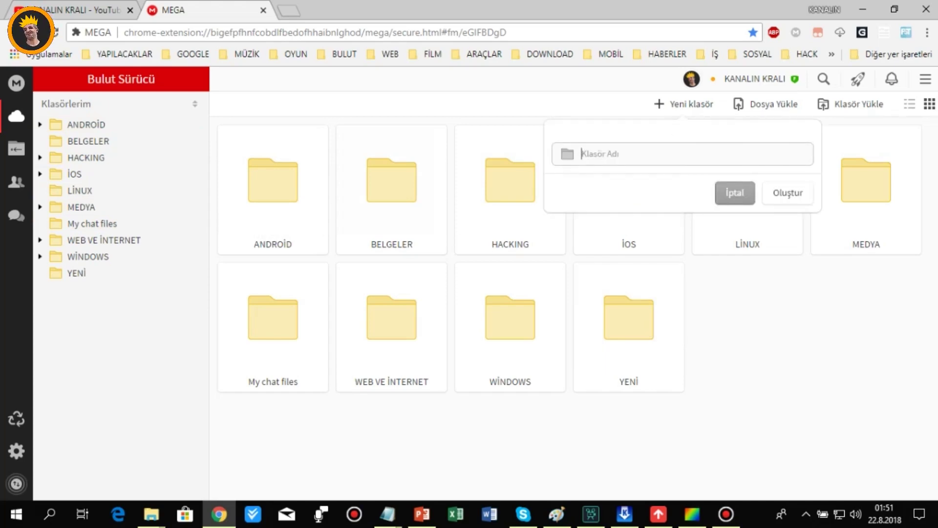
{"action": "type", "text": "fff"}
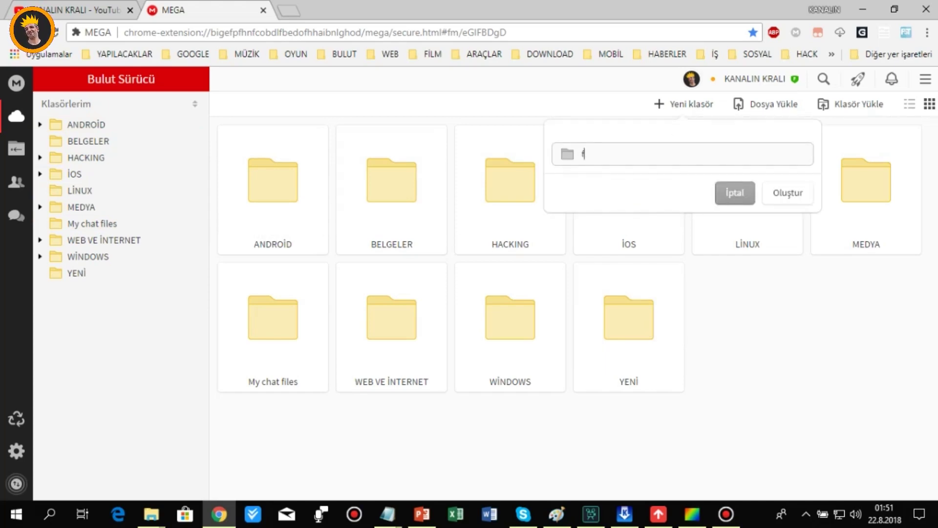
{"action": "left_click", "coordinate": [788, 193]}
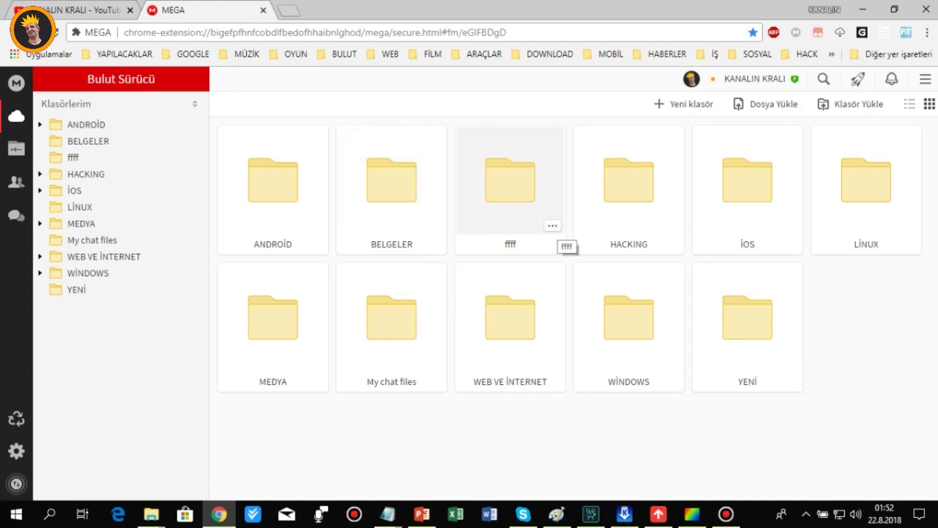
- Move the "ffff" folder to the recycle bin, turn on "Tekrar gösterme" in the confirmation, and dismiss the recycle bin tip
{"action": "left_click", "coordinate": [552, 226]}
{"action": "mouse_move", "coordinate": [596, 225]}
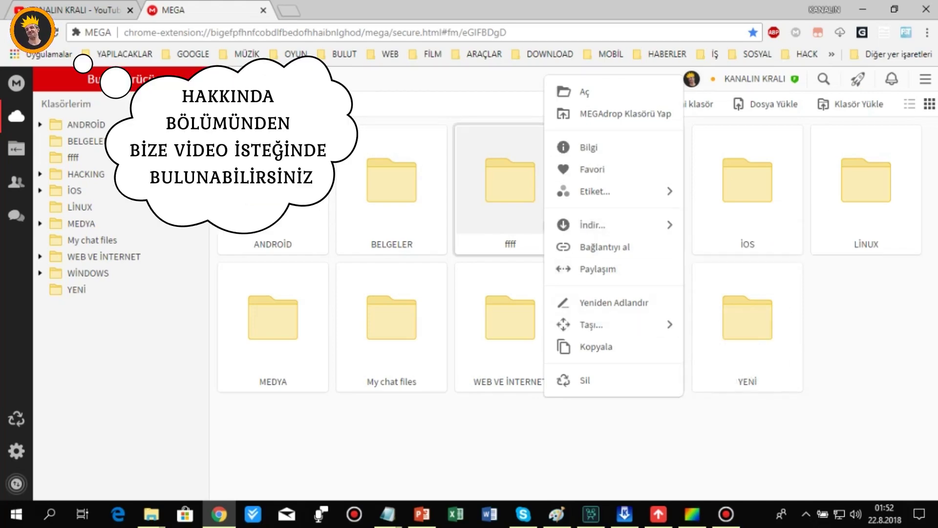
{"action": "left_click", "coordinate": [584, 380]}
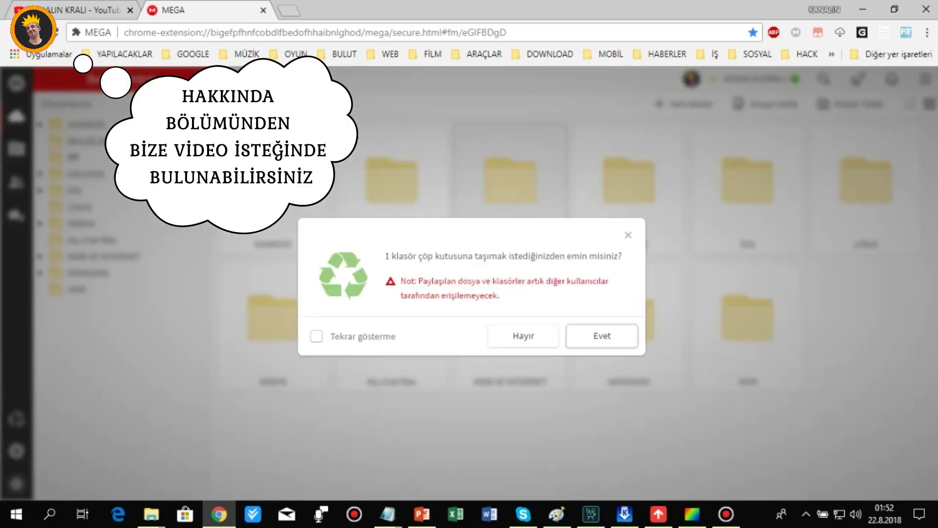
{"action": "left_click", "coordinate": [317, 336]}
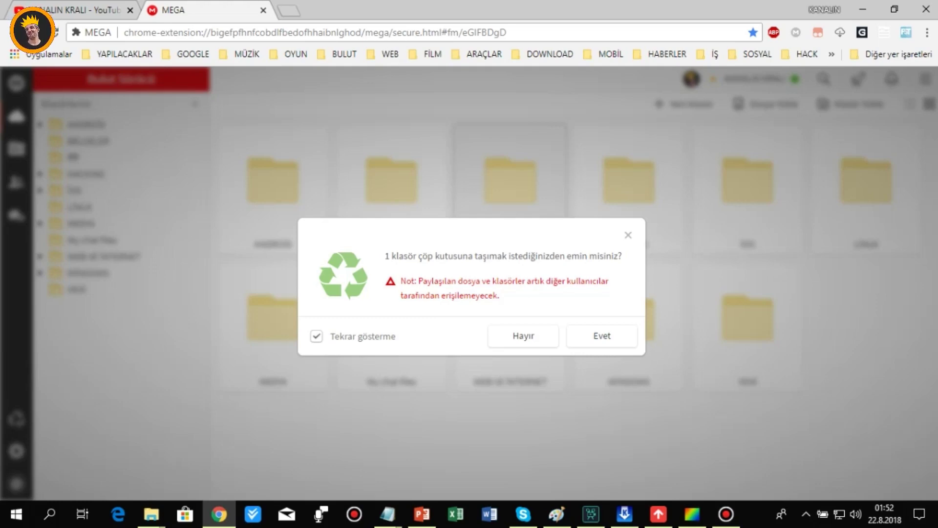
{"action": "left_click", "coordinate": [602, 335]}
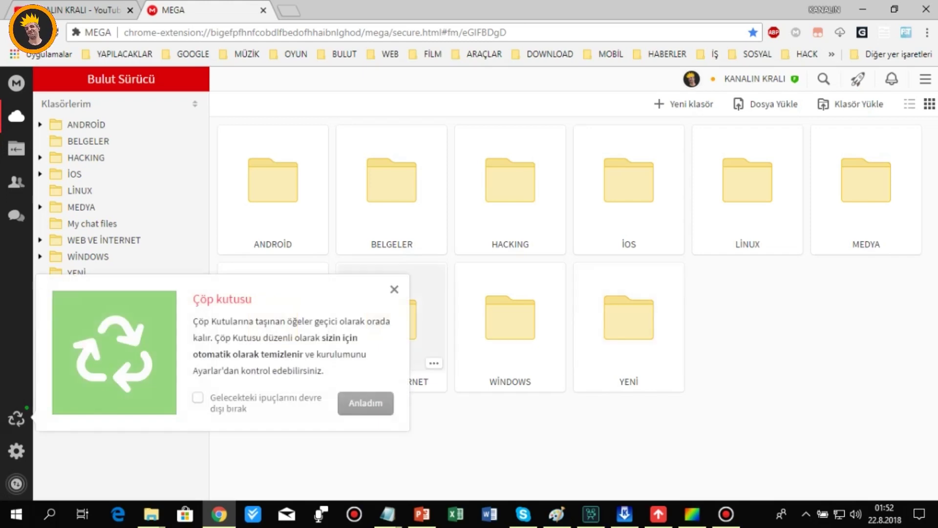
{"action": "left_click", "coordinate": [394, 288]}
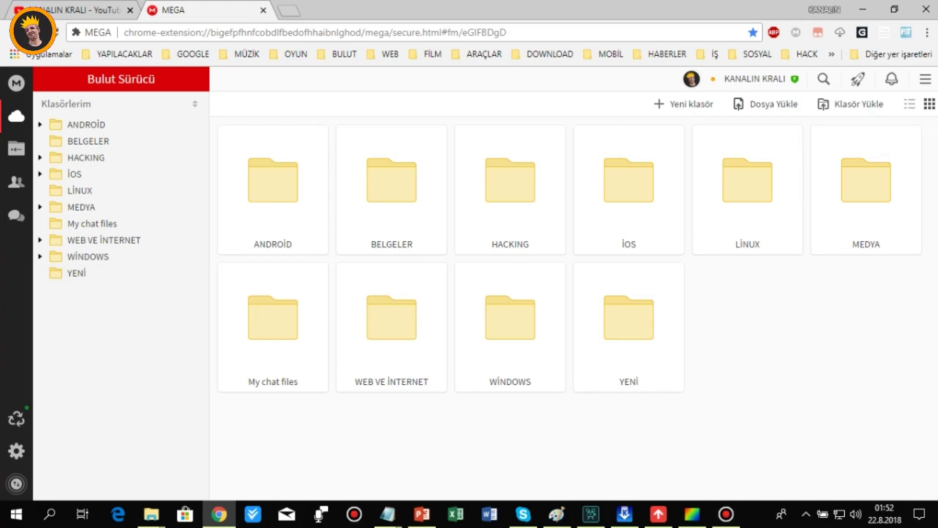
- Start a file upload and cancel it, and preview the folders in list view before returning to thumbnail view
{"action": "left_click", "coordinate": [772, 105]}
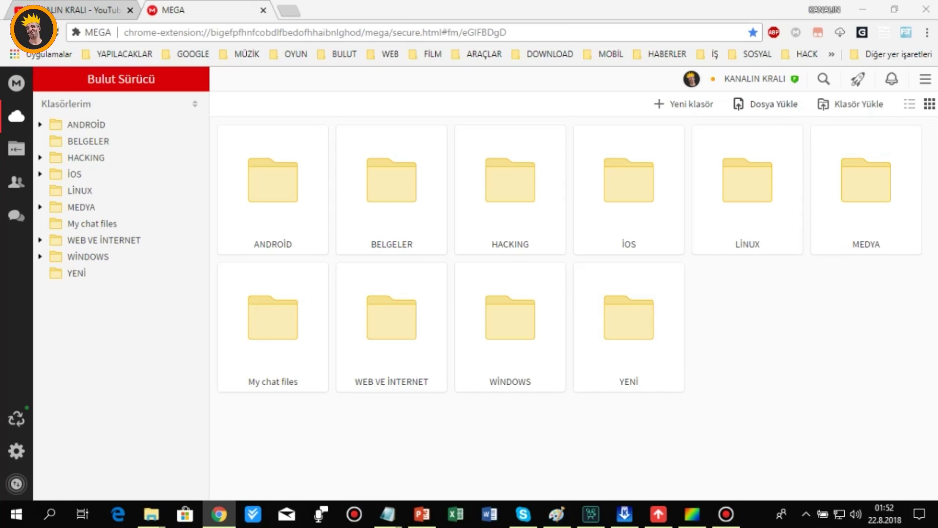
{"action": "key", "text": "Escape"}
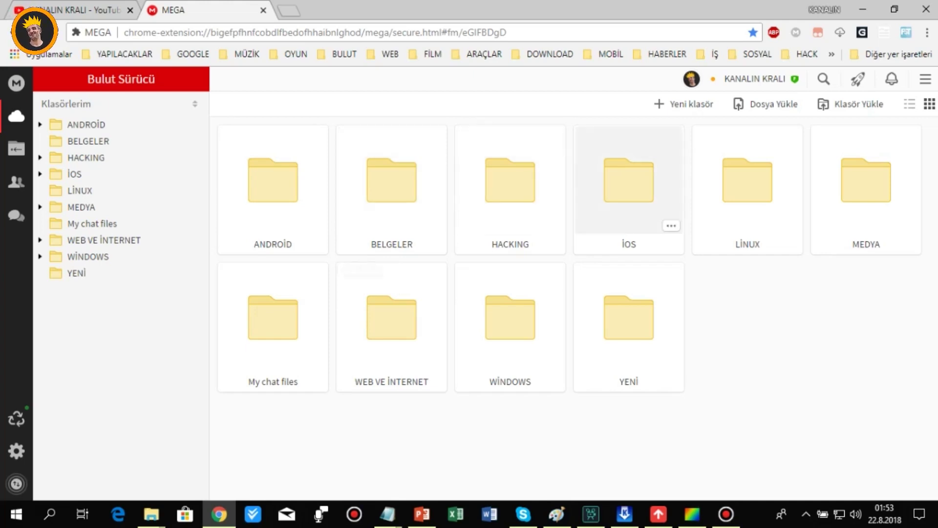
{"action": "left_click", "coordinate": [909, 103]}
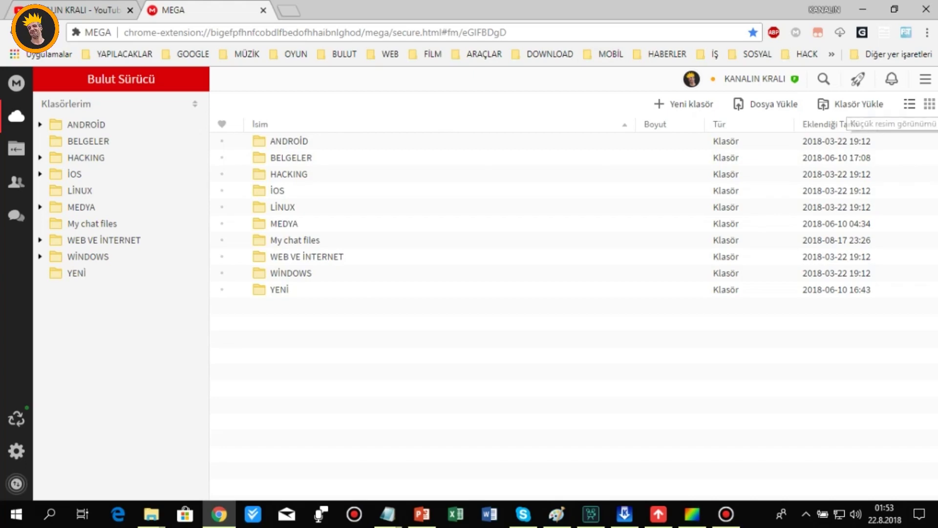
{"action": "left_click", "coordinate": [929, 104]}
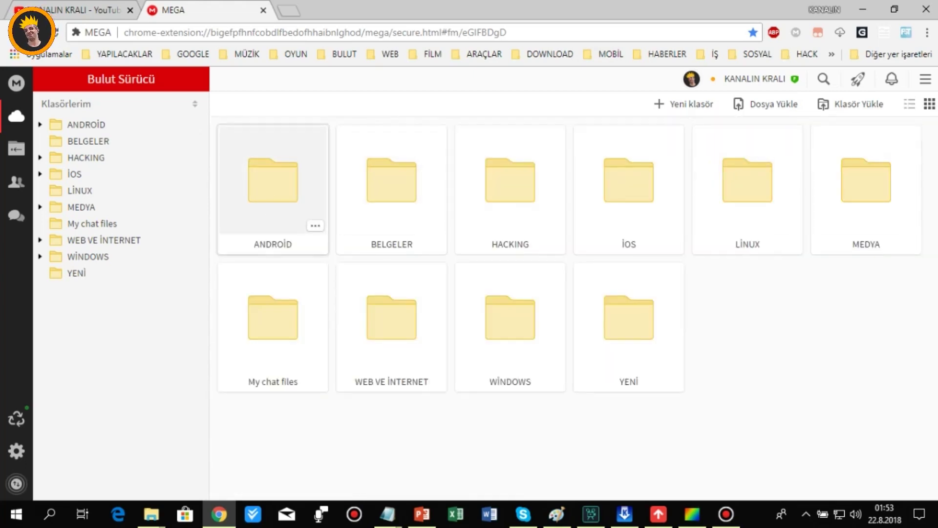
- View the context options for the ANDROİD folder, the empty drive area, and the YouTube channel page
{"action": "right_click", "coordinate": [284, 172]}
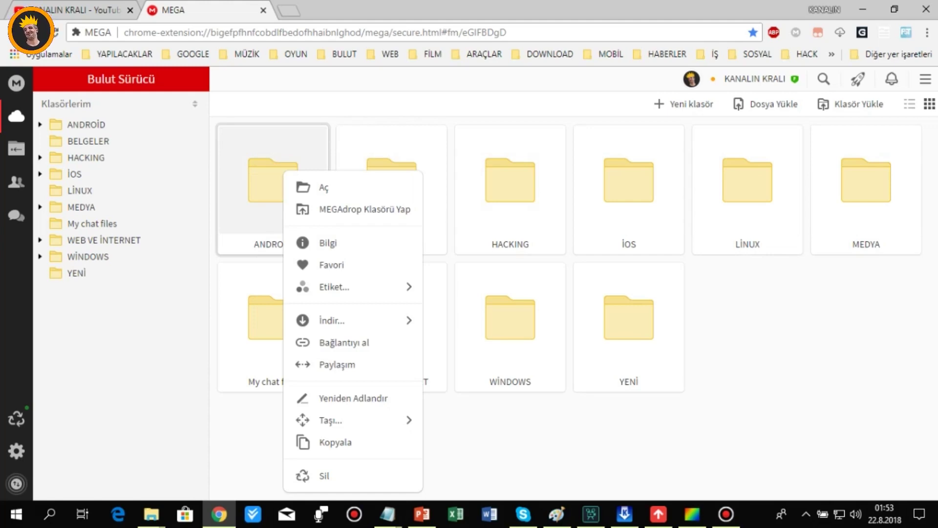
{"action": "right_click", "coordinate": [782, 346]}
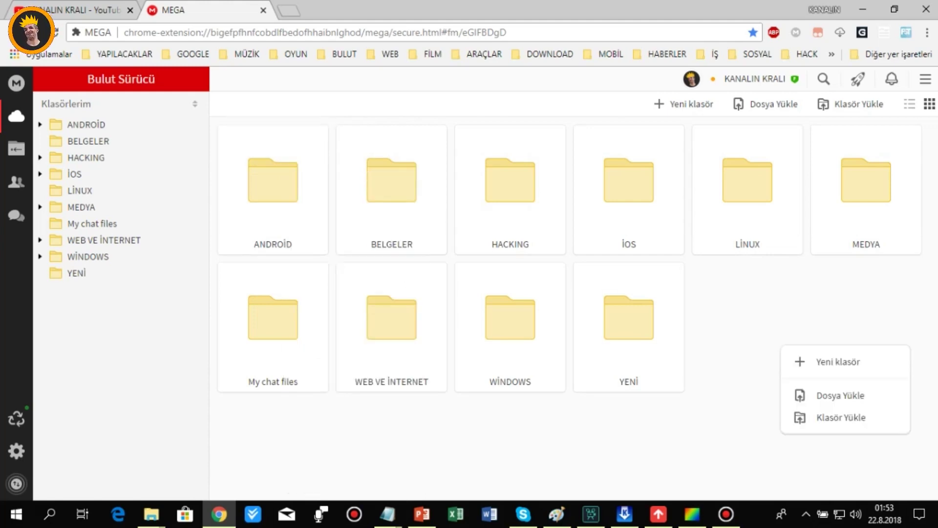
{"action": "key", "text": "ctrl+shift+Tab"}
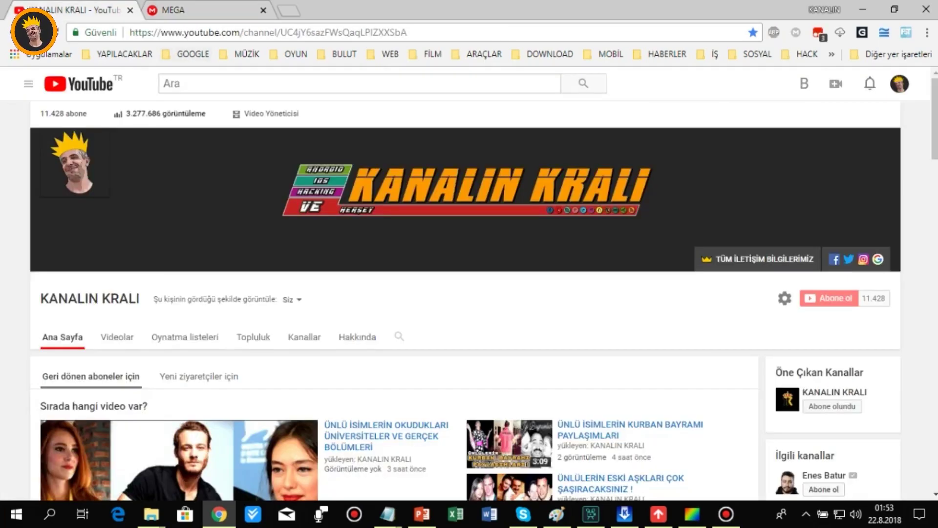
{"action": "right_click", "coordinate": [573, 296]}
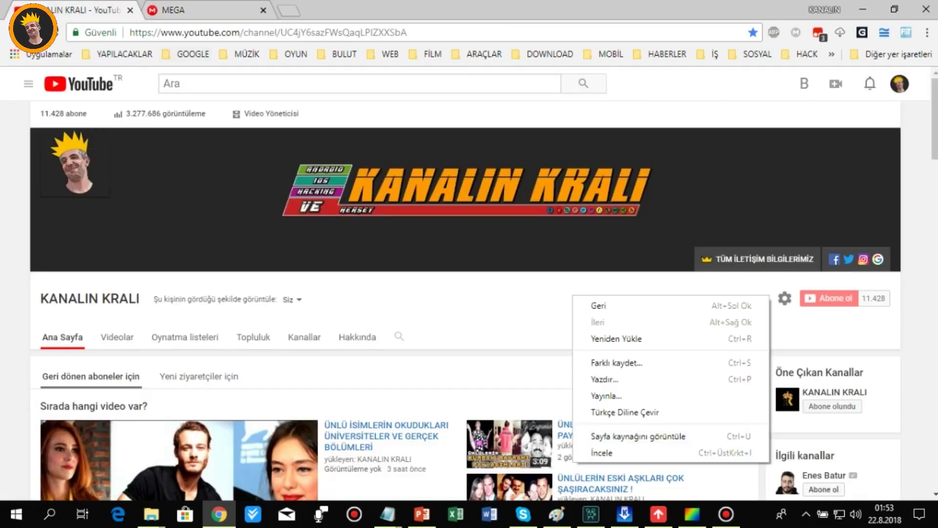
- Copy the banner image on the YouTube channel page, and switch back to MEGA
{"action": "key", "text": "Escape"}
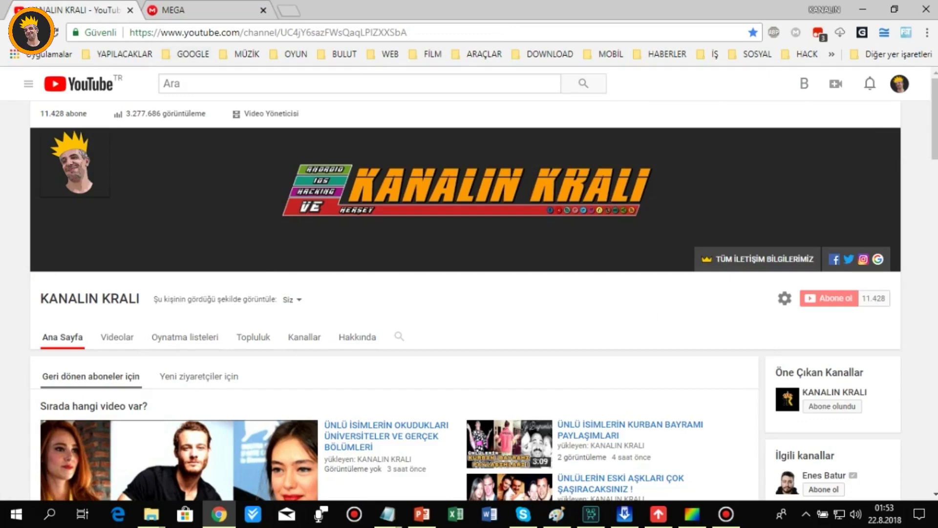
{"action": "right_click", "coordinate": [266, 234]}
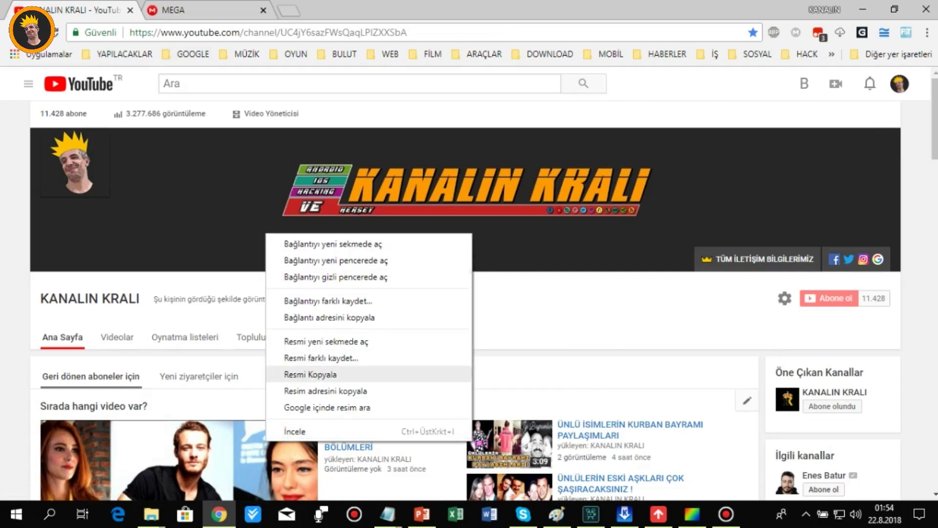
{"action": "left_click", "coordinate": [312, 374]}
{"action": "left_click", "coordinate": [173, 9]}
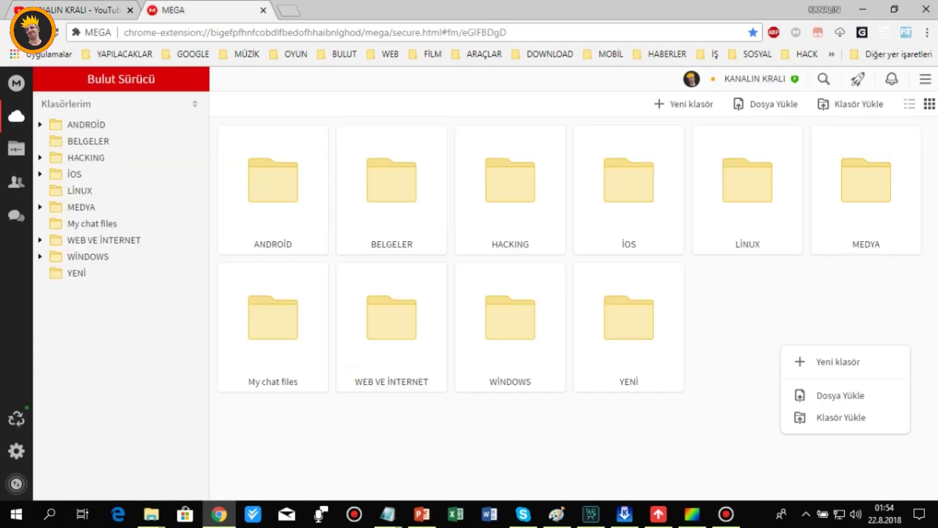
- View the information of the BELGELER folder and close it
{"action": "right_click", "coordinate": [408, 200]}
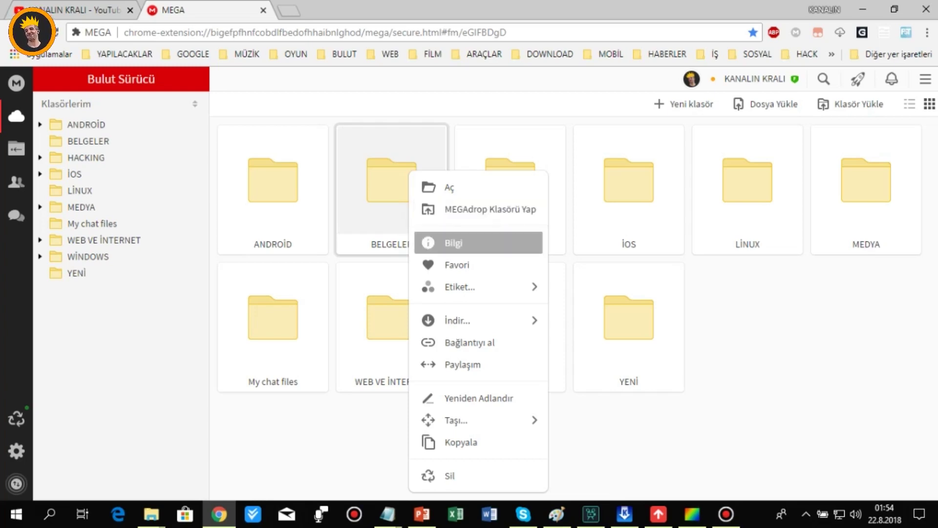
{"action": "left_click", "coordinate": [454, 243]}
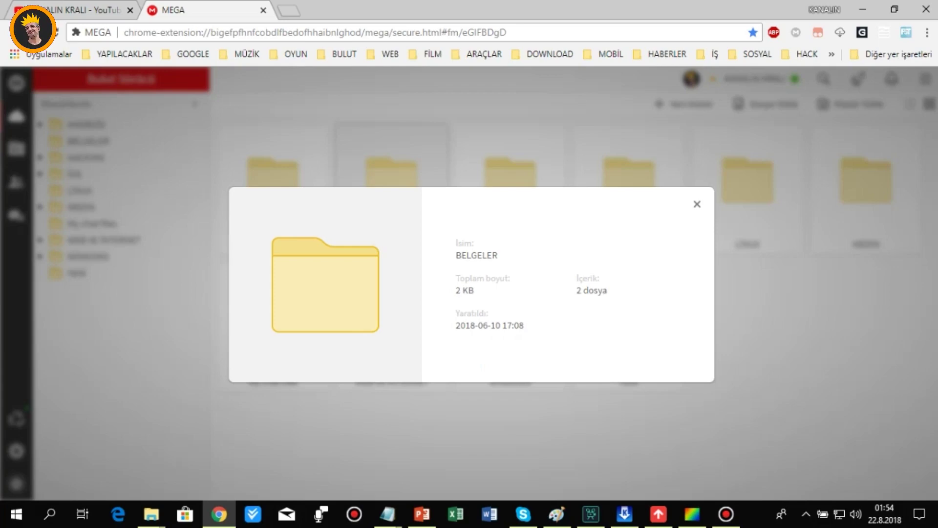
{"action": "left_click", "coordinate": [697, 204]}
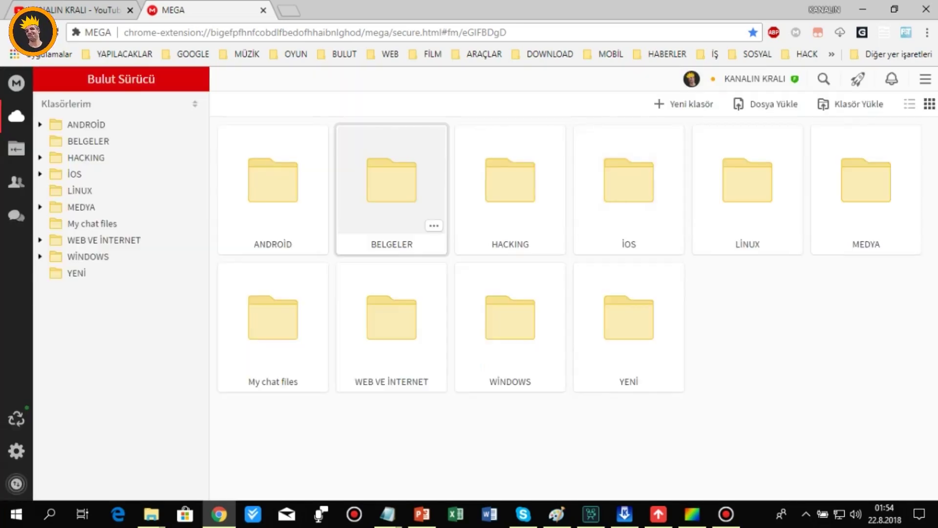
- Label the BELGELER folder with the red colour
{"action": "right_click", "coordinate": [396, 172]}
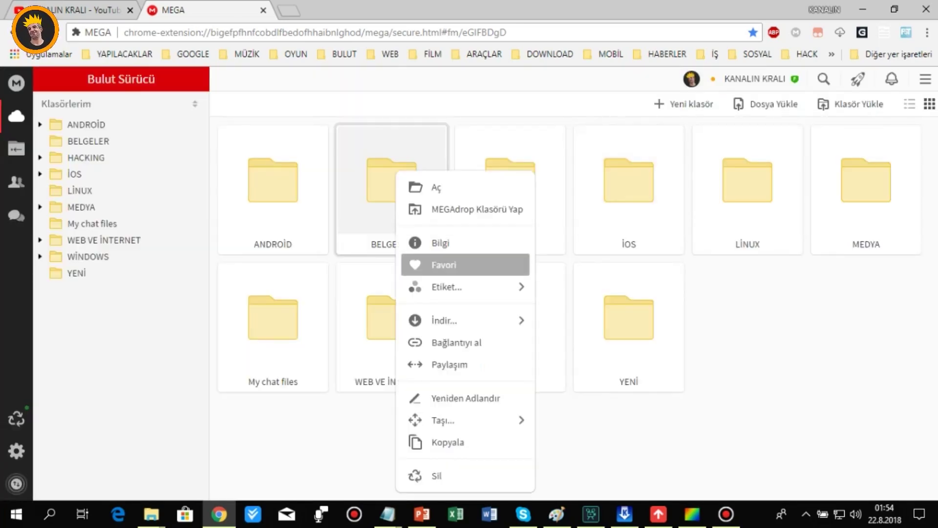
{"action": "mouse_move", "coordinate": [445, 287]}
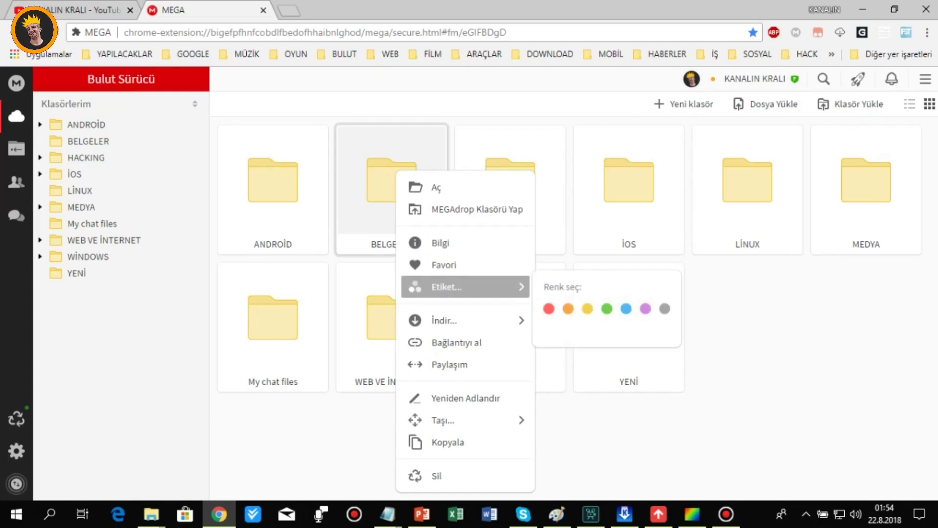
{"action": "left_click", "coordinate": [548, 308]}
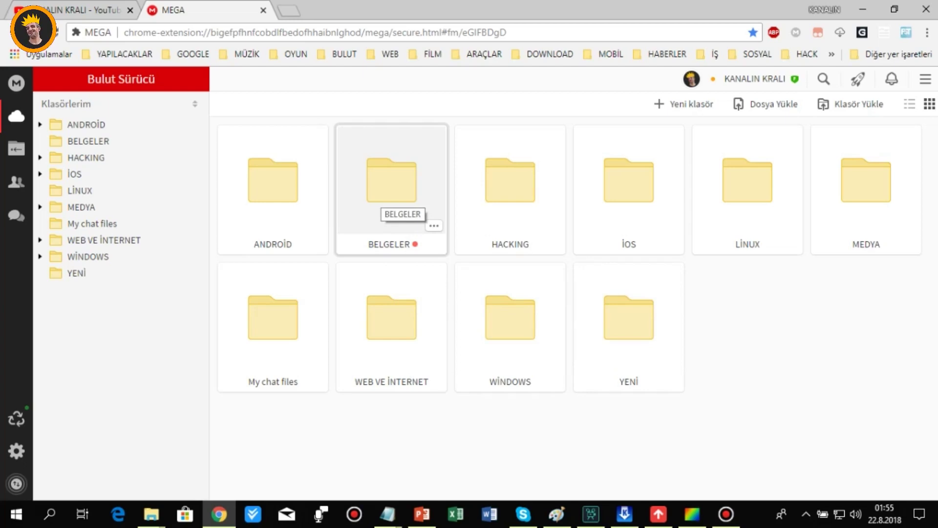
- Generate a link for the BELGELER folder, show it without its key, and close the link window
{"action": "right_click", "coordinate": [399, 172]}
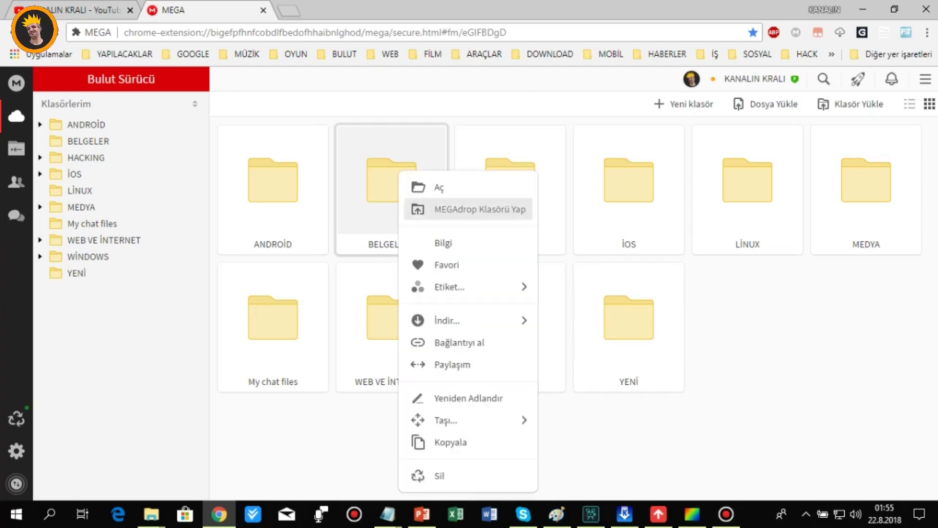
{"action": "mouse_move", "coordinate": [467, 320]}
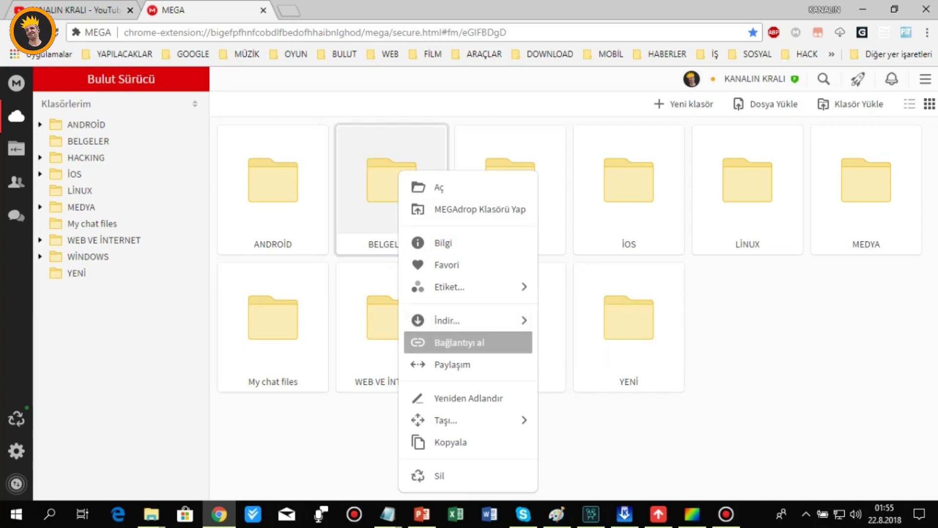
{"action": "left_click", "coordinate": [459, 342]}
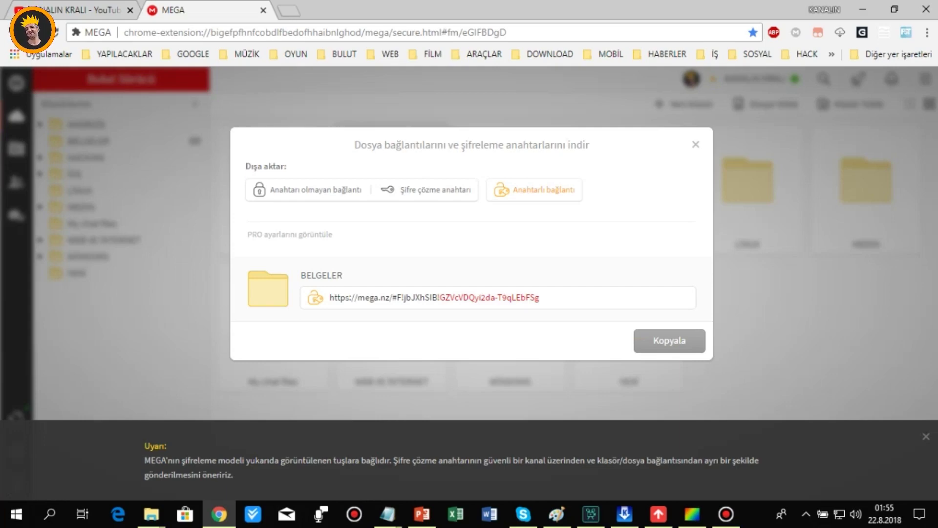
{"action": "left_click", "coordinate": [316, 189]}
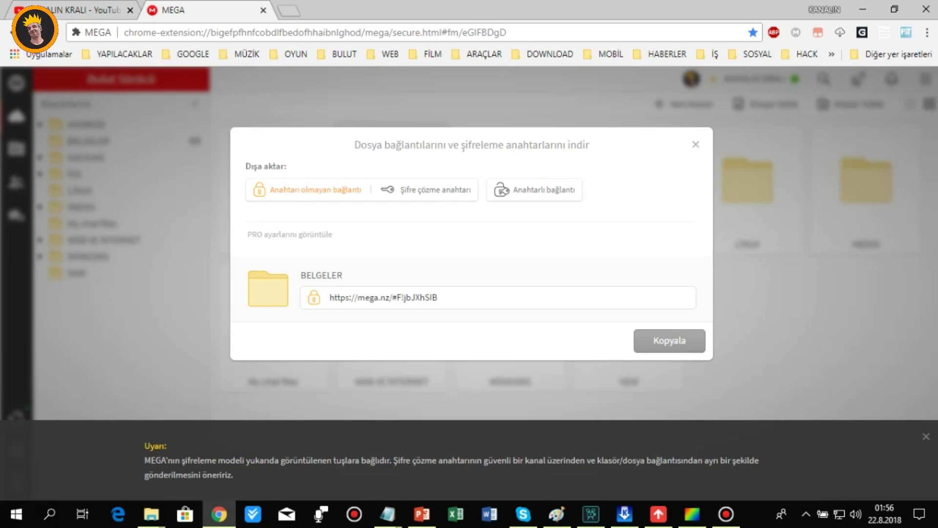
{"action": "left_click", "coordinate": [426, 190]}
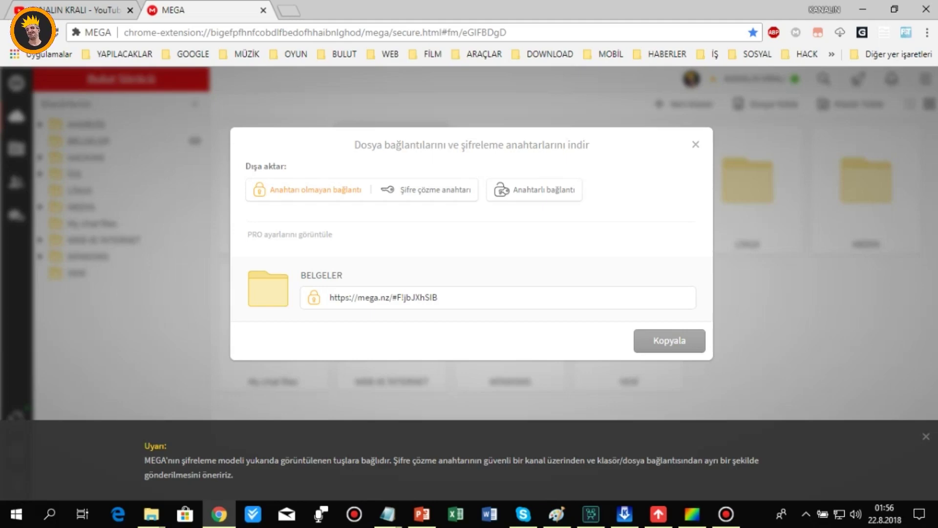
{"action": "left_click", "coordinate": [696, 144]}
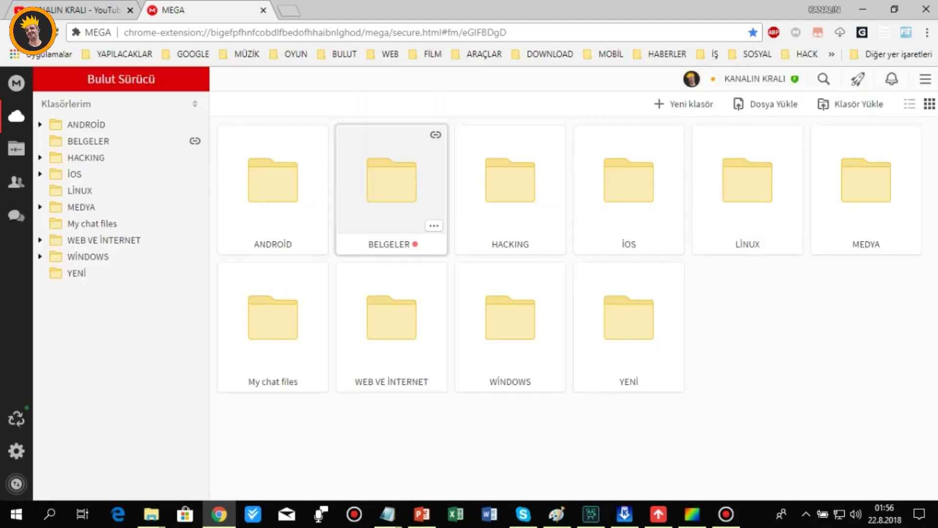
- Reopen the BELGELER folder's link management, show only the decryption key, and select its text
{"action": "right_click", "coordinate": [382, 171]}
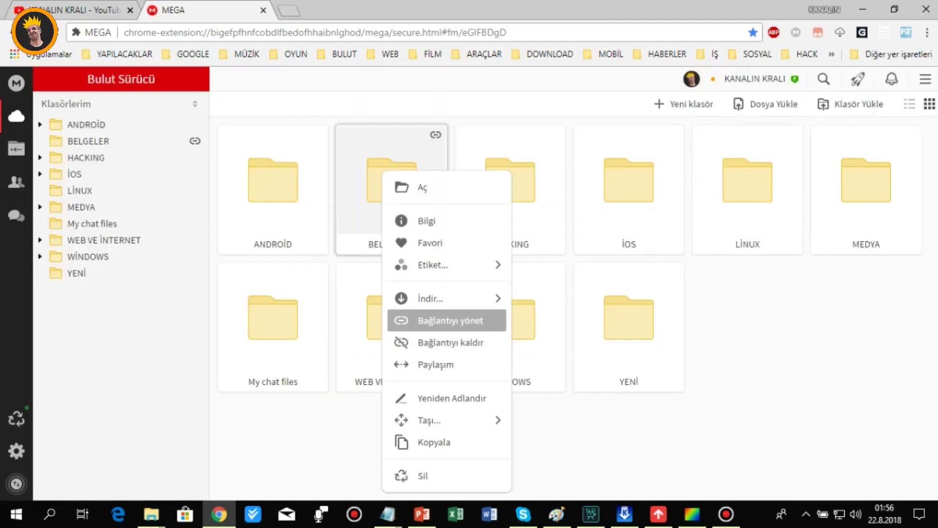
{"action": "left_click", "coordinate": [450, 320]}
{"action": "left_click", "coordinate": [425, 190]}
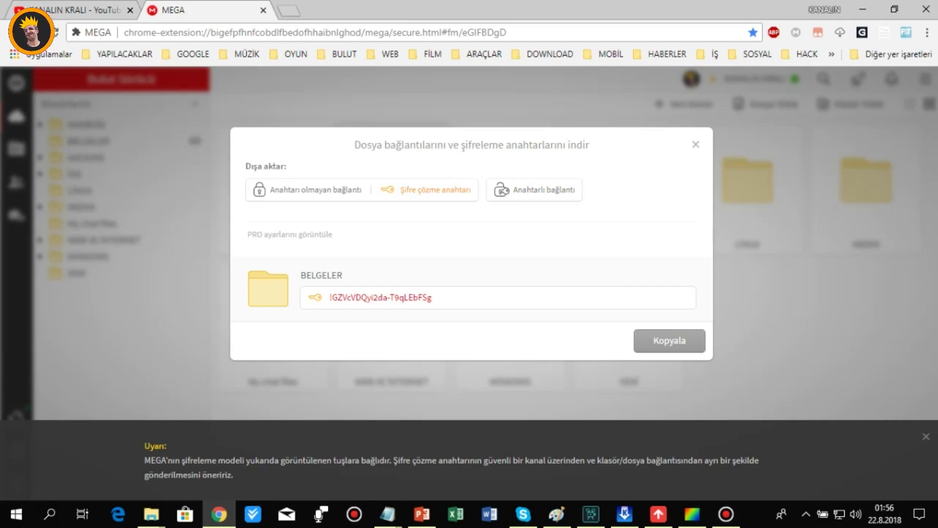
{"action": "key", "text": "ctrl+a"}
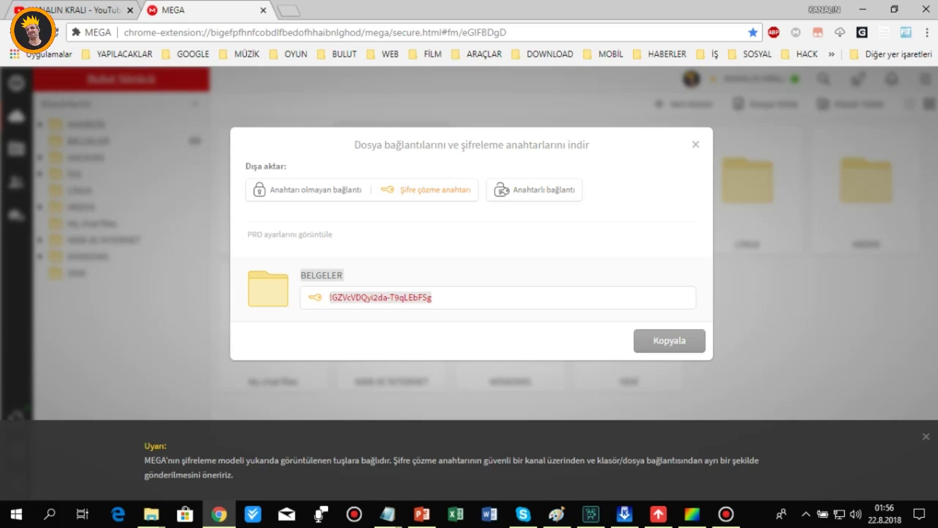
- Show the BELGELER link with its key included and copy it
{"action": "left_click", "coordinate": [534, 190]}
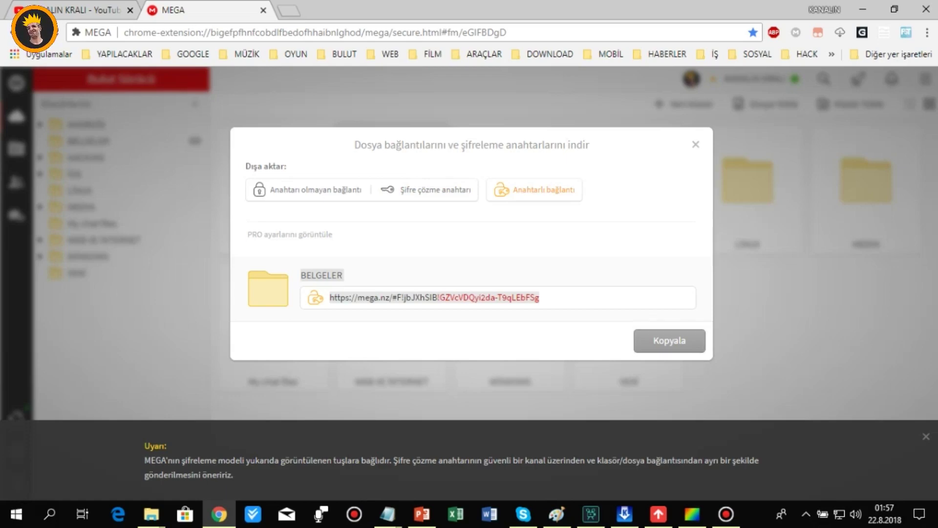
{"action": "right_click", "coordinate": [438, 297]}
{"action": "left_click", "coordinate": [469, 307]}
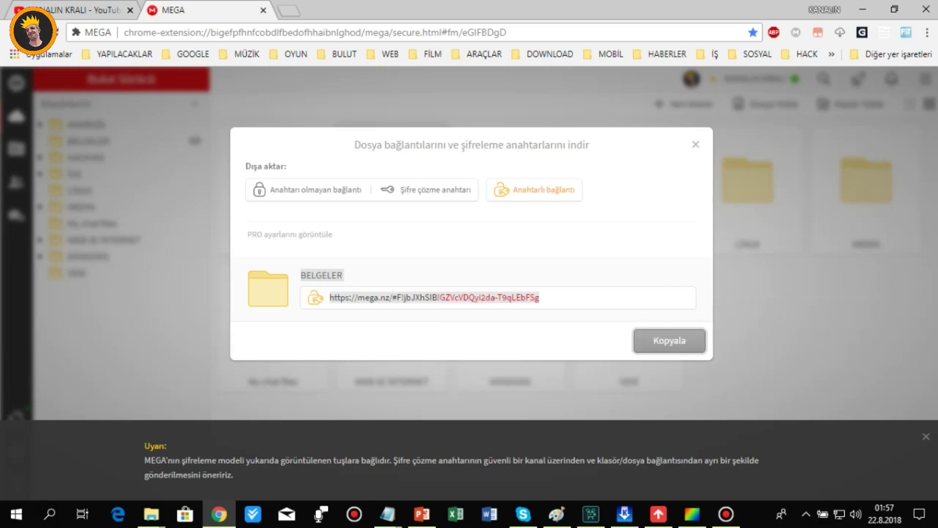
- Compare the BELGELER link without and with its key, dismiss the encryption warning, and close the link window
{"action": "left_click", "coordinate": [315, 189]}
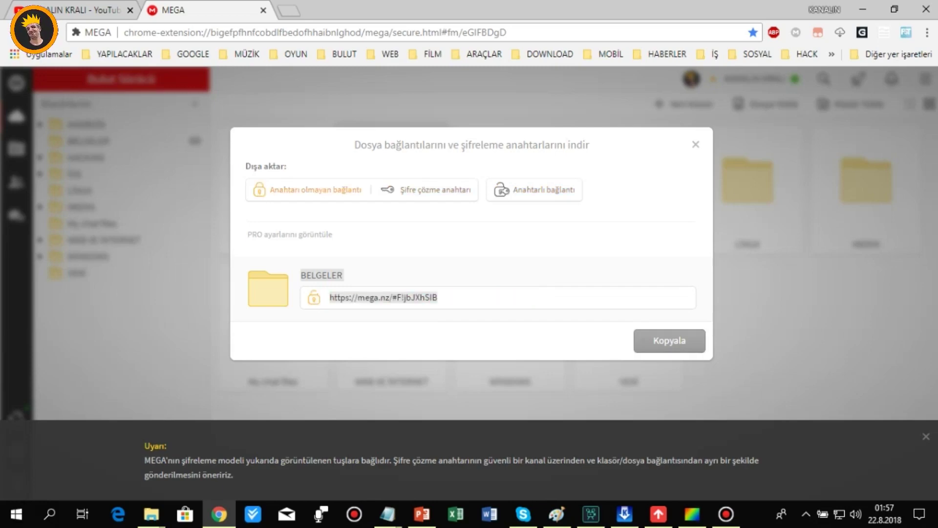
{"action": "left_click", "coordinate": [534, 190]}
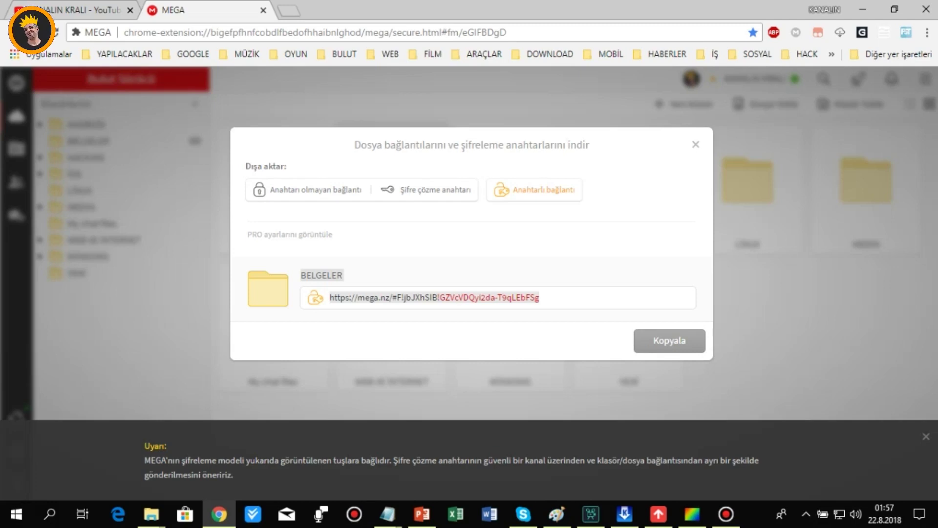
{"action": "left_click", "coordinate": [308, 189]}
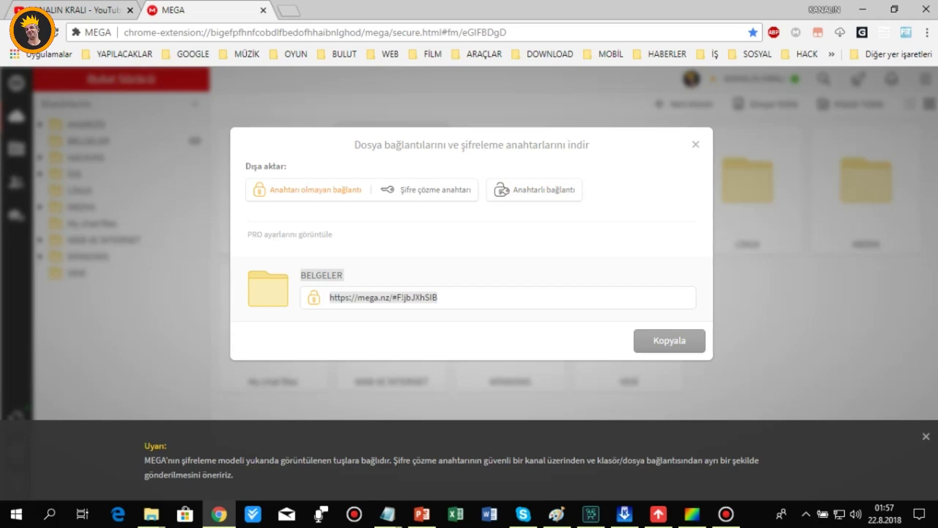
{"action": "left_click", "coordinate": [926, 437]}
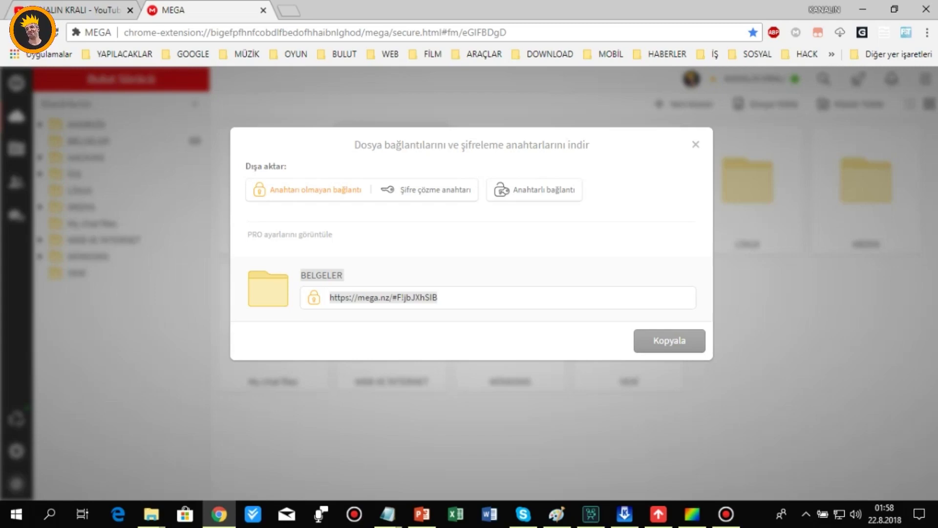
{"action": "left_click", "coordinate": [696, 144]}
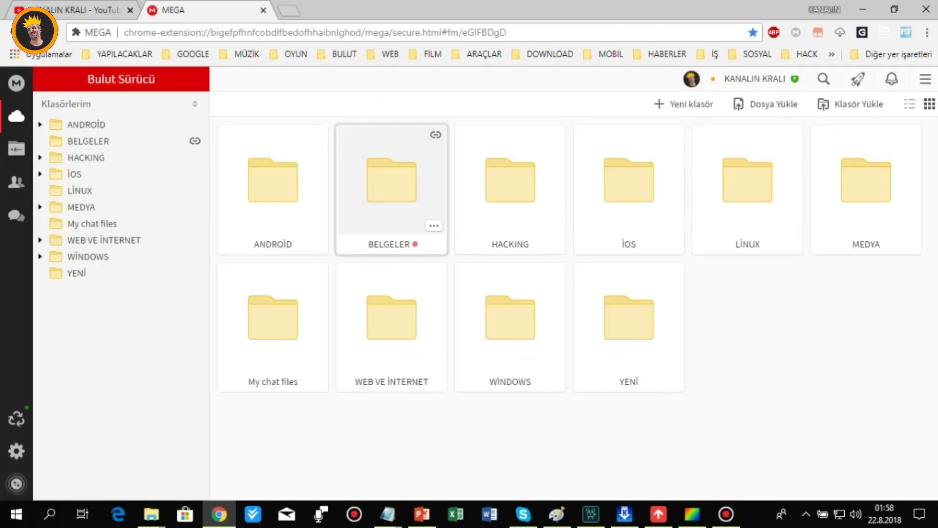
- Remove the link from the BELGELER folder
{"action": "right_click", "coordinate": [409, 171]}
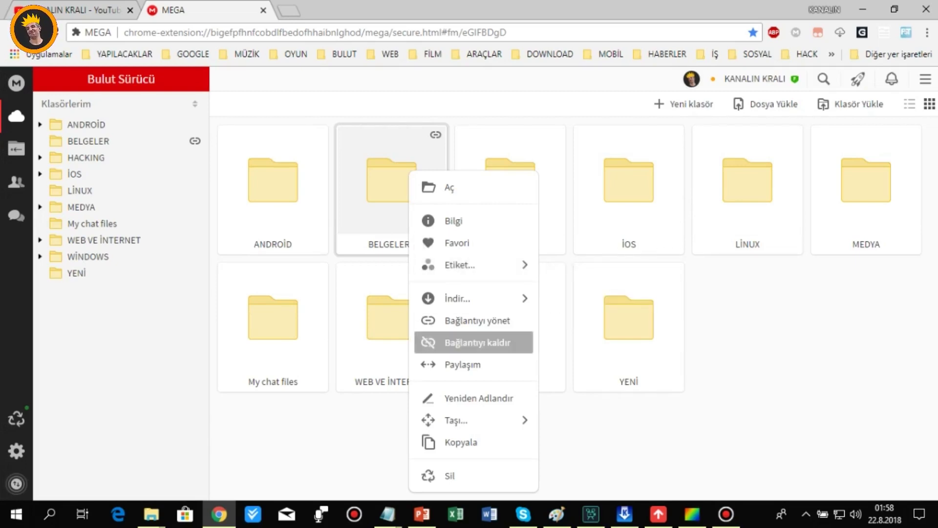
{"action": "left_click", "coordinate": [473, 342]}
- View the sharing and rename dialogs of the BELGELER folder, cancelling each without changes
{"action": "right_click", "coordinate": [397, 171]}
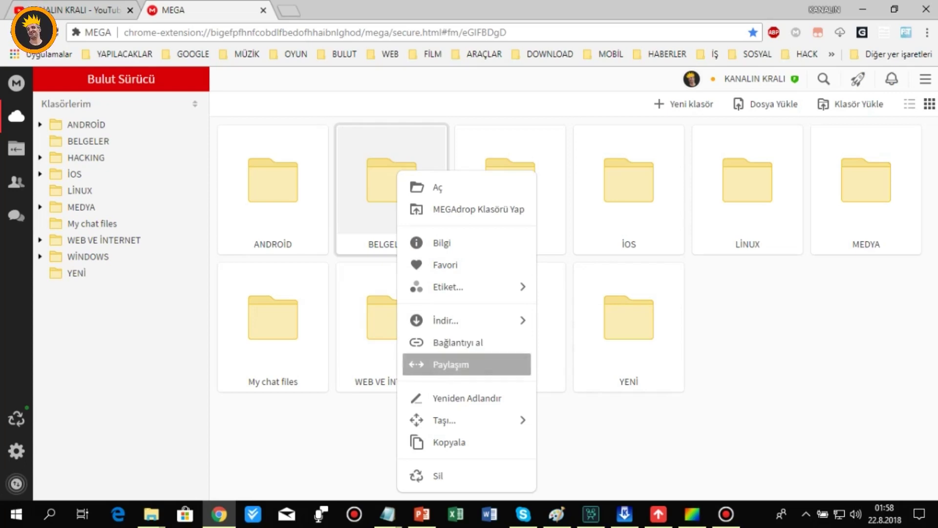
{"action": "left_click", "coordinate": [451, 364]}
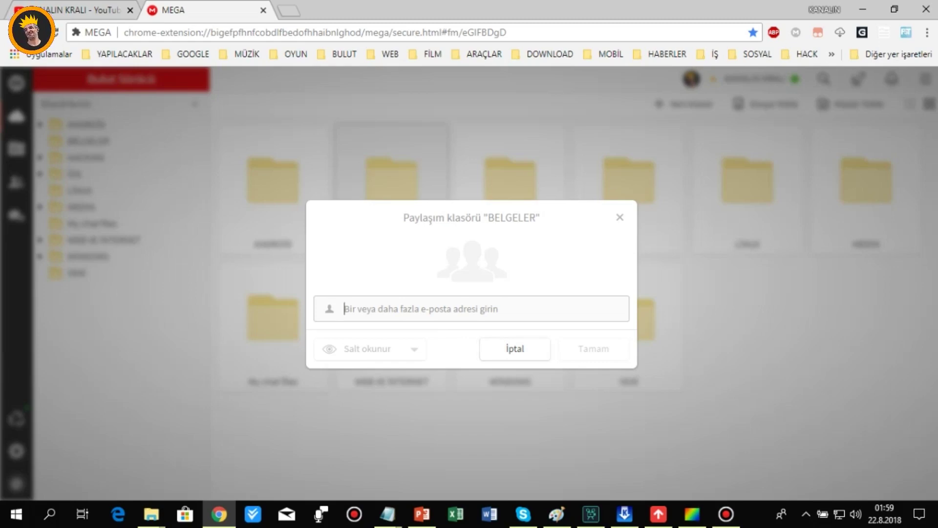
{"action": "left_click", "coordinate": [620, 217]}
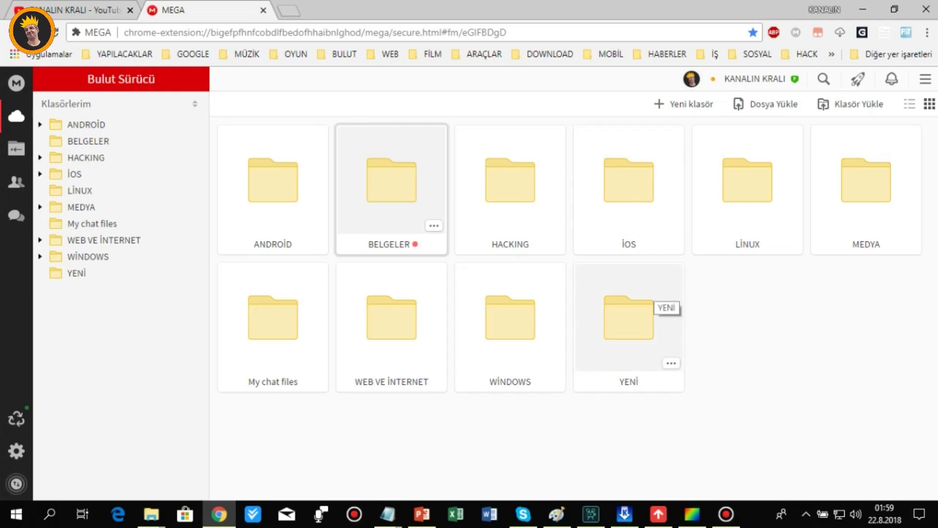
{"action": "right_click", "coordinate": [384, 172]}
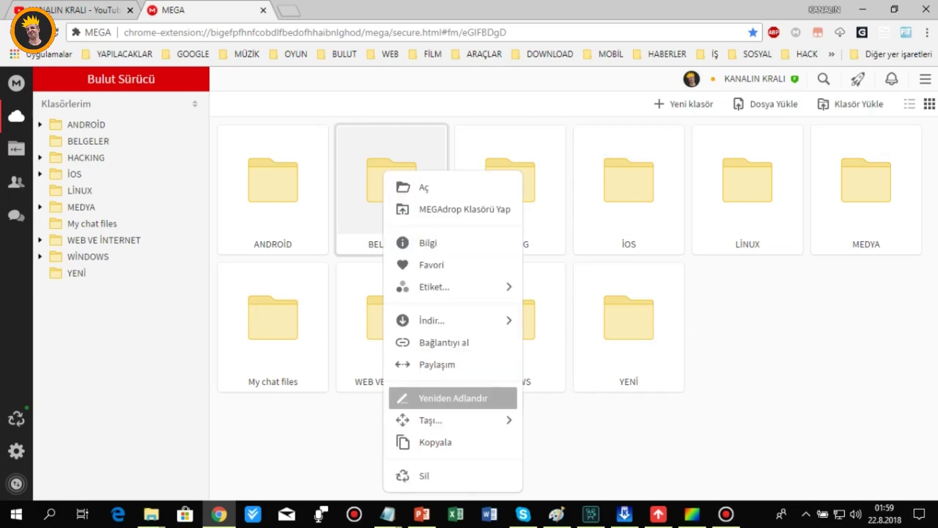
{"action": "left_click", "coordinate": [453, 398]}
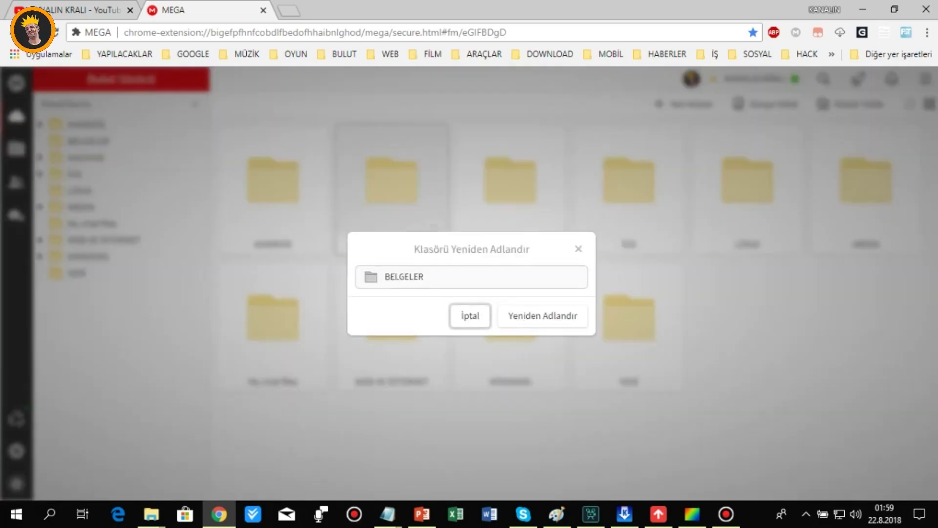
{"action": "left_click", "coordinate": [470, 315]}
- Browse the cloud drive destinations offered for moving the BELGELER folder, including the iOS, HACKING and ANDROİD subfolders, without moving it
{"action": "right_click", "coordinate": [405, 171]}
{"action": "mouse_move", "coordinate": [452, 420]}
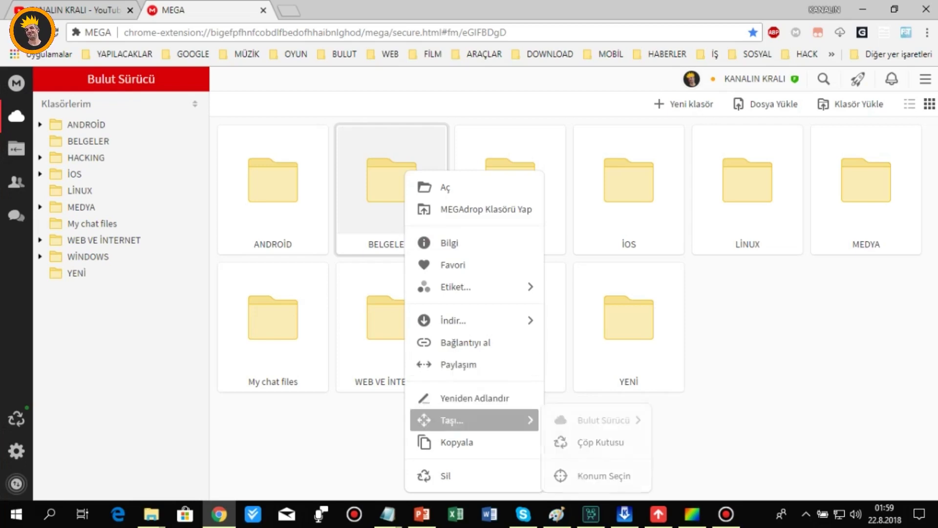
{"action": "mouse_move", "coordinate": [601, 420]}
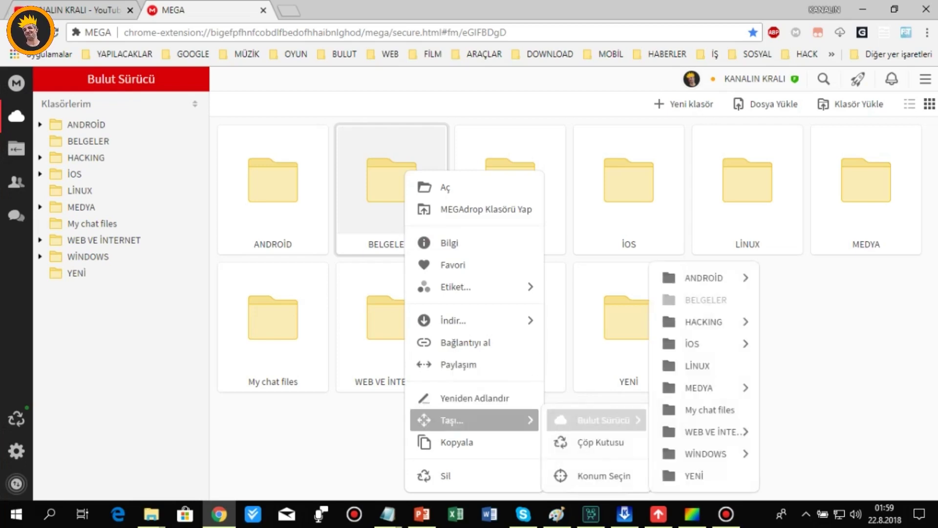
{"action": "mouse_move", "coordinate": [703, 344]}
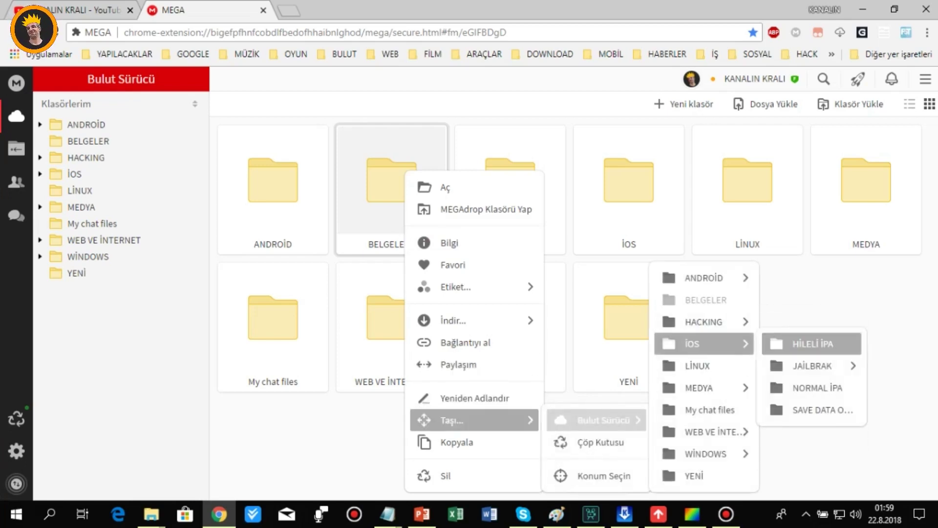
{"action": "mouse_move", "coordinate": [812, 365]}
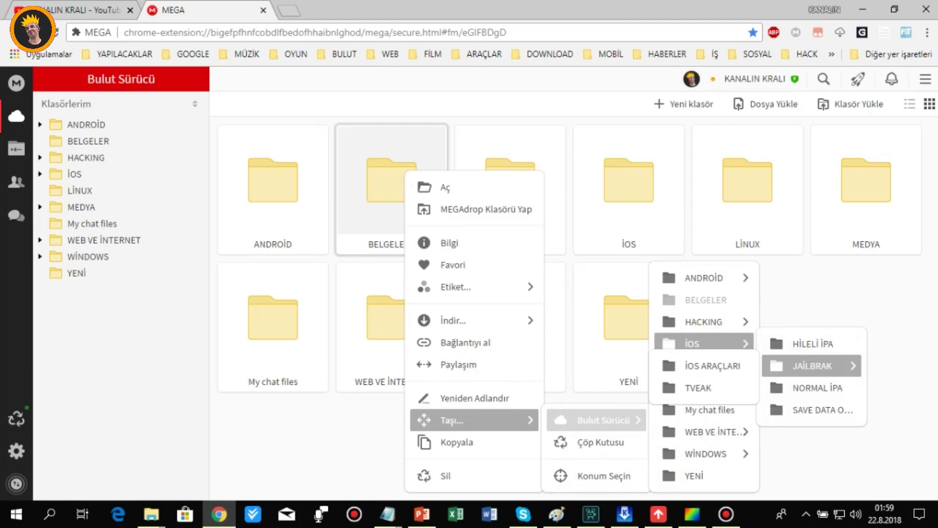
{"action": "mouse_move", "coordinate": [703, 322]}
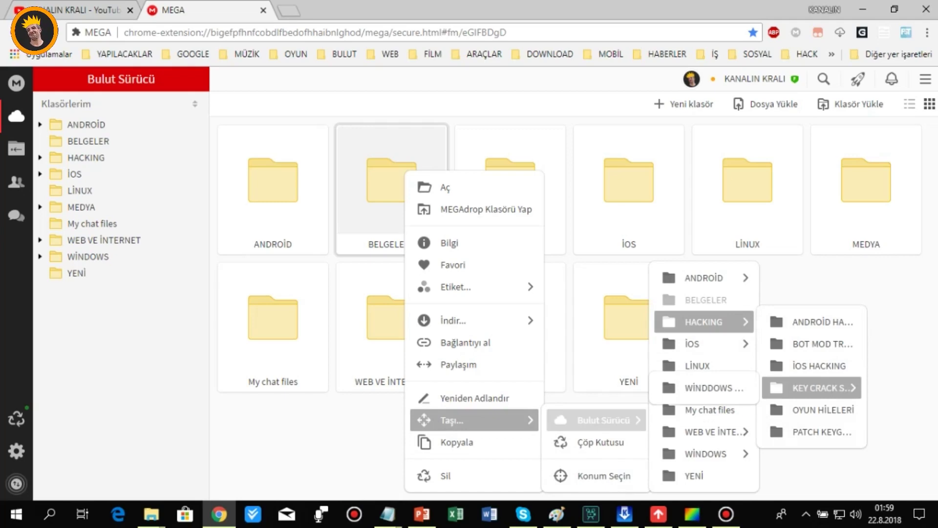
{"action": "mouse_move", "coordinate": [704, 278]}
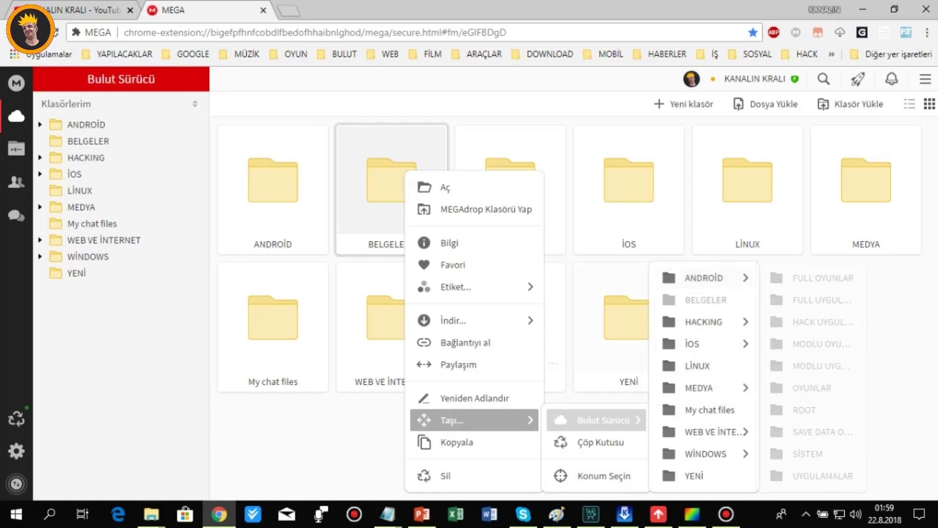
{"action": "mouse_move", "coordinate": [469, 320]}
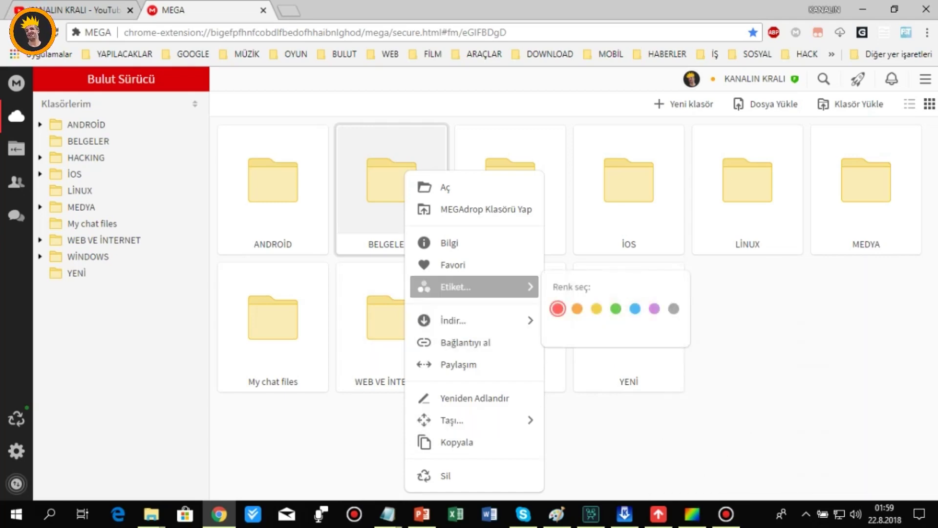
{"action": "key", "text": "Escape"}
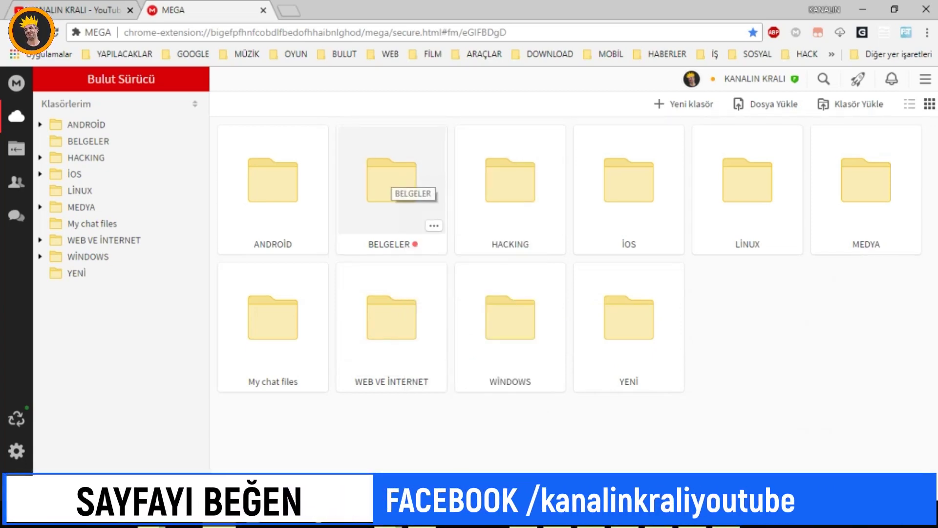
- View the copy dialog of the BELGELER folder, cancel it, and look over the folder's remaining options
{"action": "left_click_drag", "start_coordinate": [388, 183], "coordinate": [408, 215]}
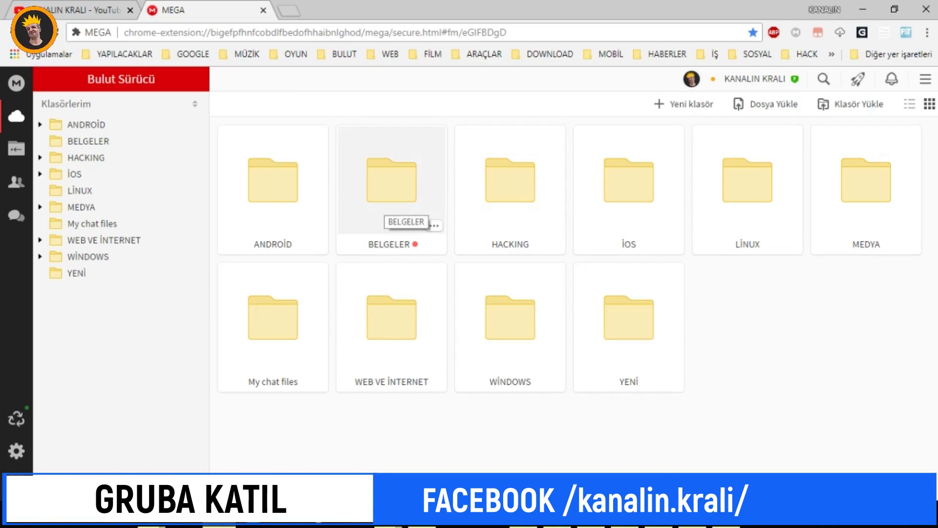
{"action": "right_click", "coordinate": [391, 210]}
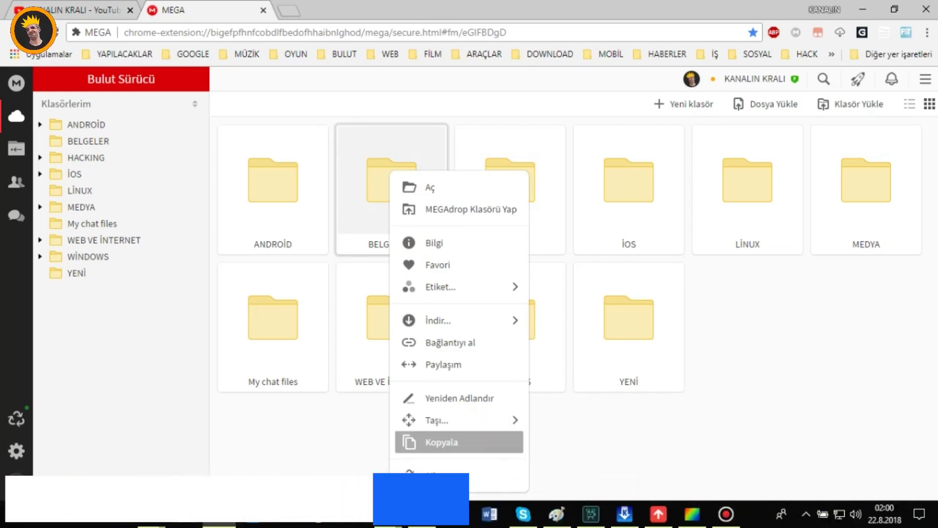
{"action": "left_click", "coordinate": [441, 441]}
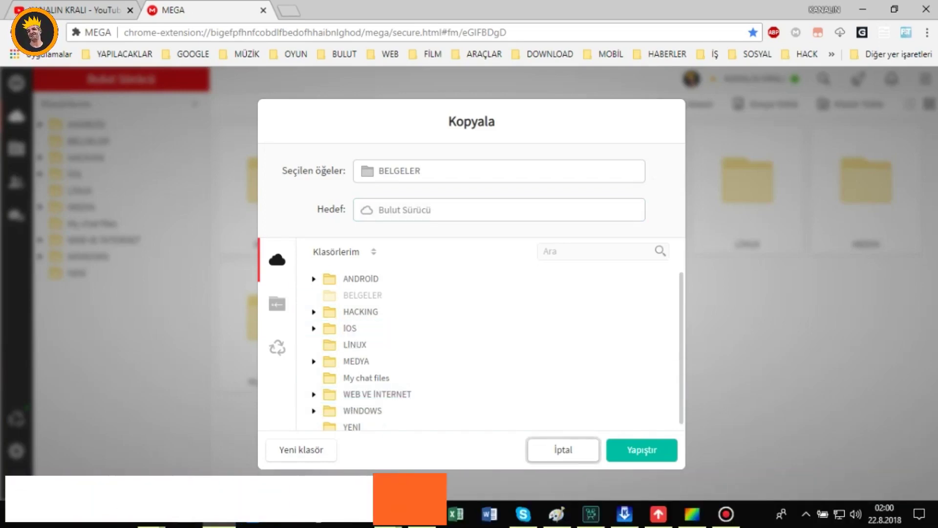
{"action": "left_click", "coordinate": [563, 450]}
{"action": "right_click", "coordinate": [412, 205]}
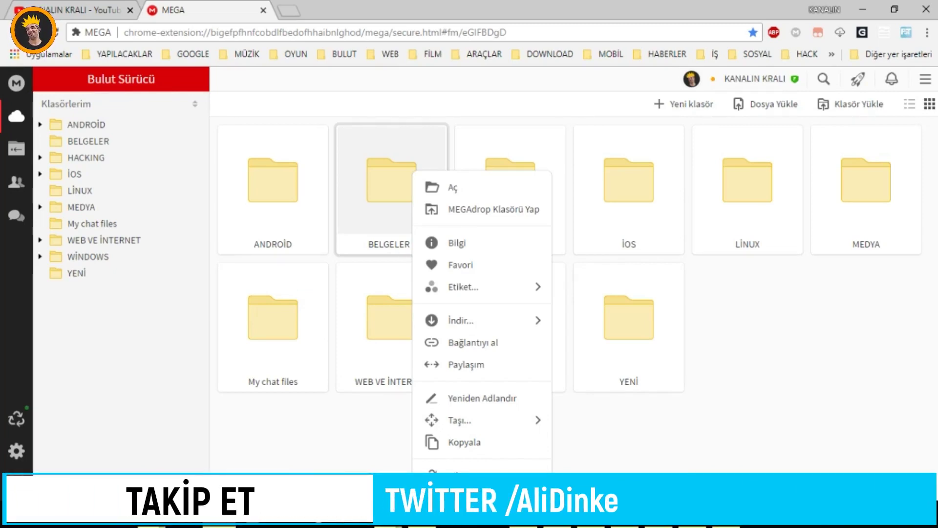
{"action": "key", "text": "Escape"}
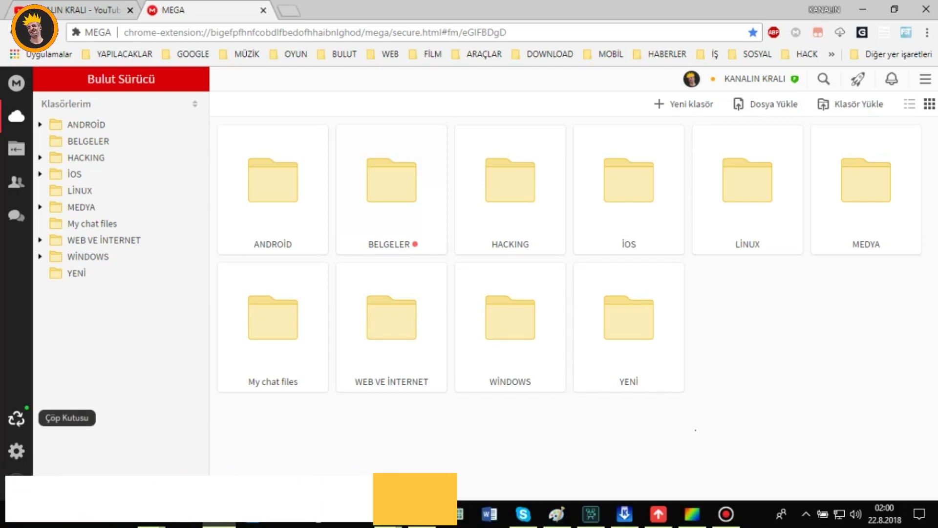
- Examine the restore and other options of the deleted ffff folder in the trash, and return to the cloud drive
{"action": "left_click", "coordinate": [17, 417]}
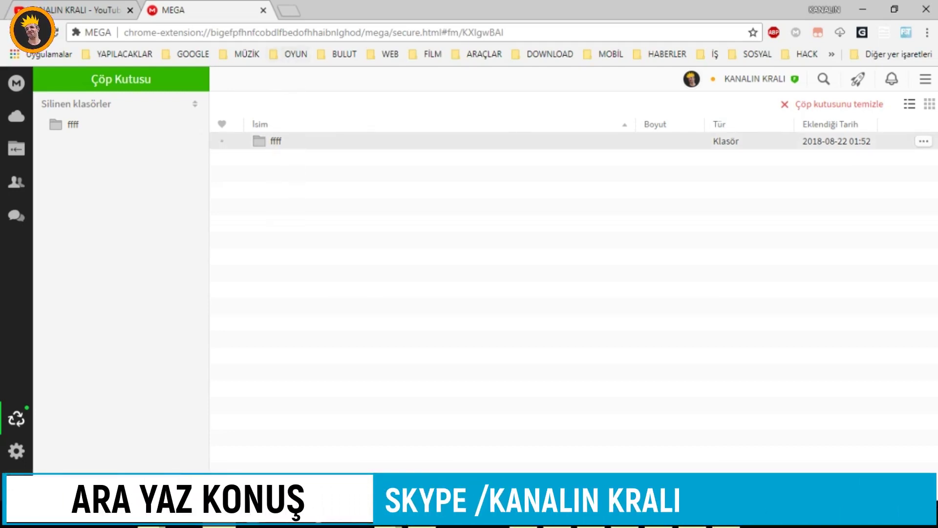
{"action": "right_click", "coordinate": [292, 146]}
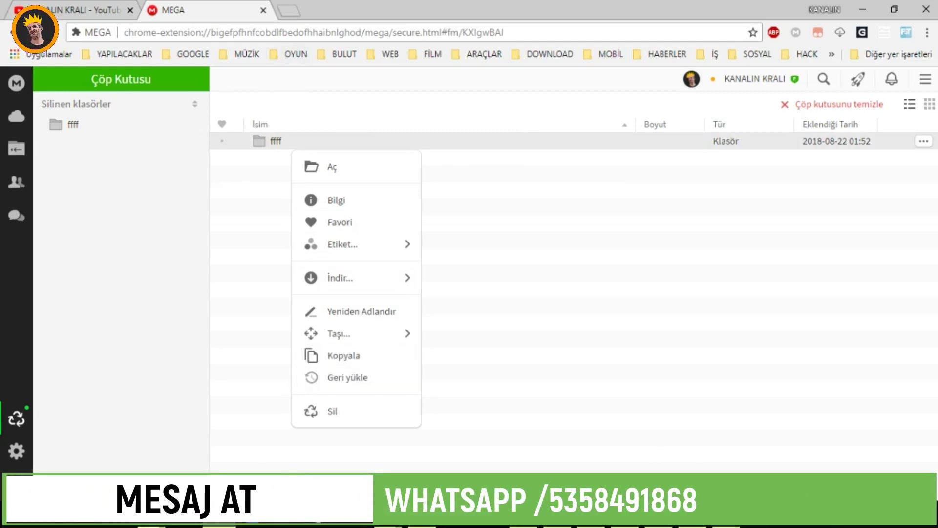
{"action": "left_click", "coordinate": [923, 141]}
{"action": "left_click", "coordinate": [924, 141]}
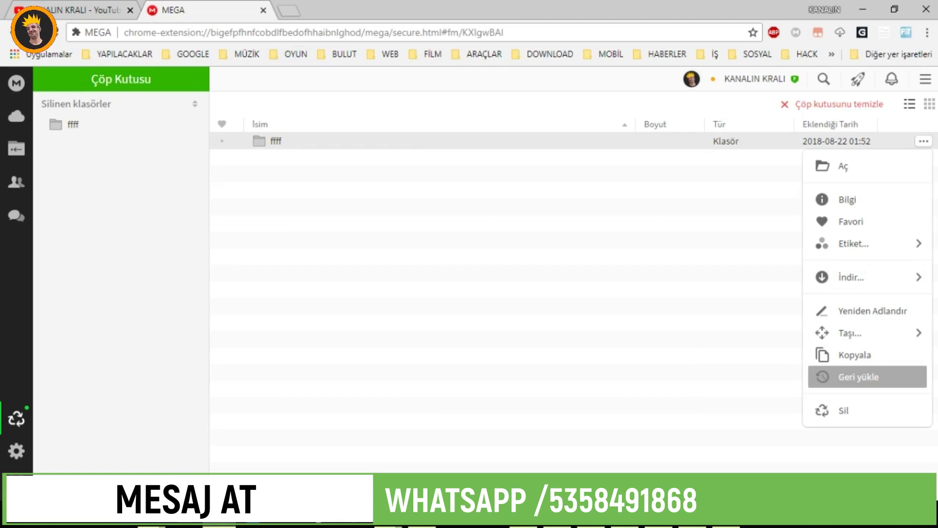
{"action": "left_click", "coordinate": [859, 376]}
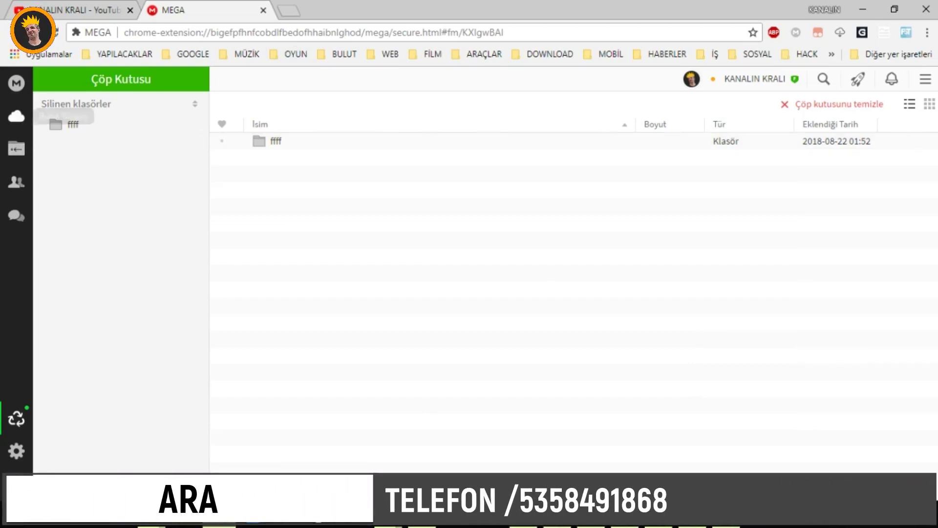
{"action": "left_click", "coordinate": [16, 116]}
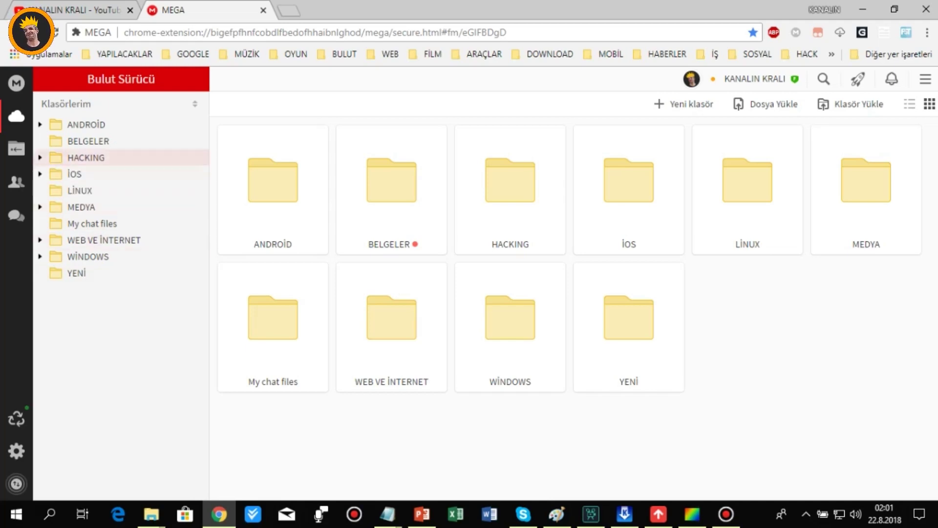
- View the folders shared with this account, show the YouTube channel page, and return to MEGA
{"action": "left_click", "coordinate": [16, 148]}
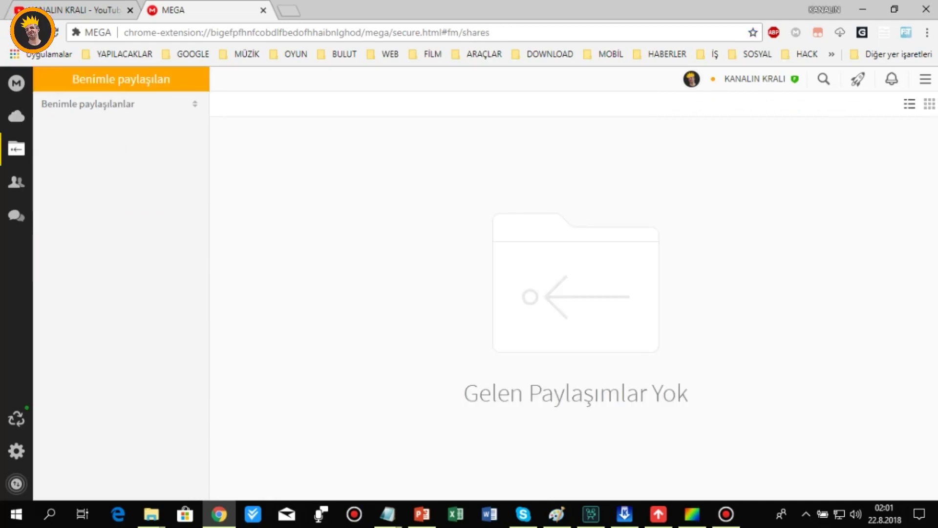
{"action": "key", "text": "ctrl+shift+Tab"}
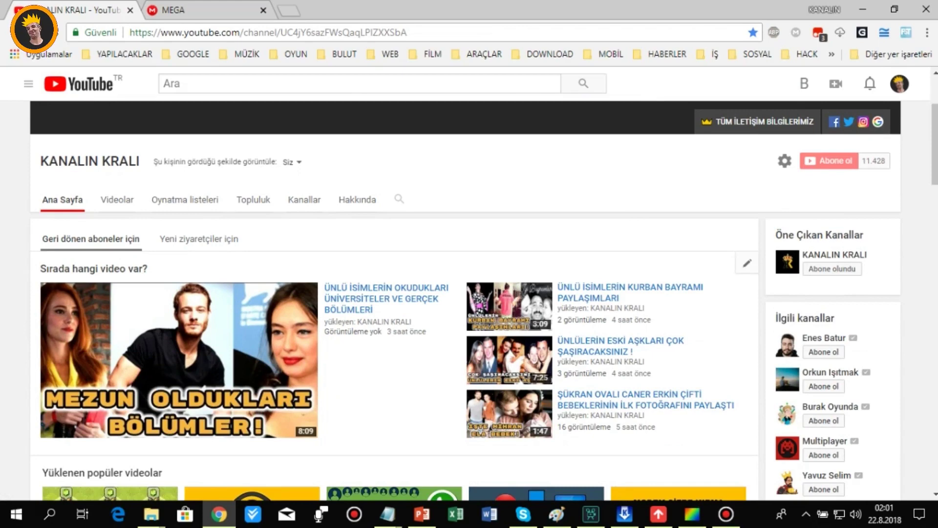
{"action": "key", "text": "ctrl+Tab"}
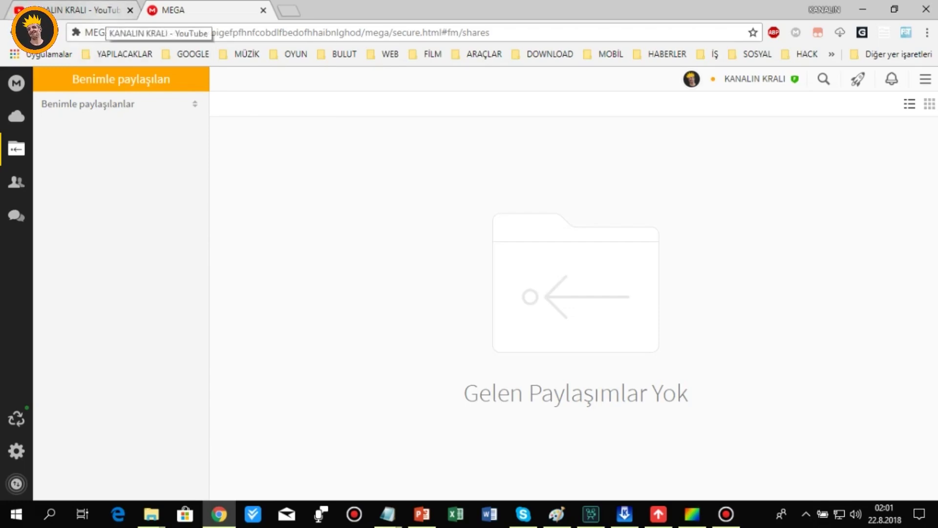
{"action": "left_click", "coordinate": [105, 10]}
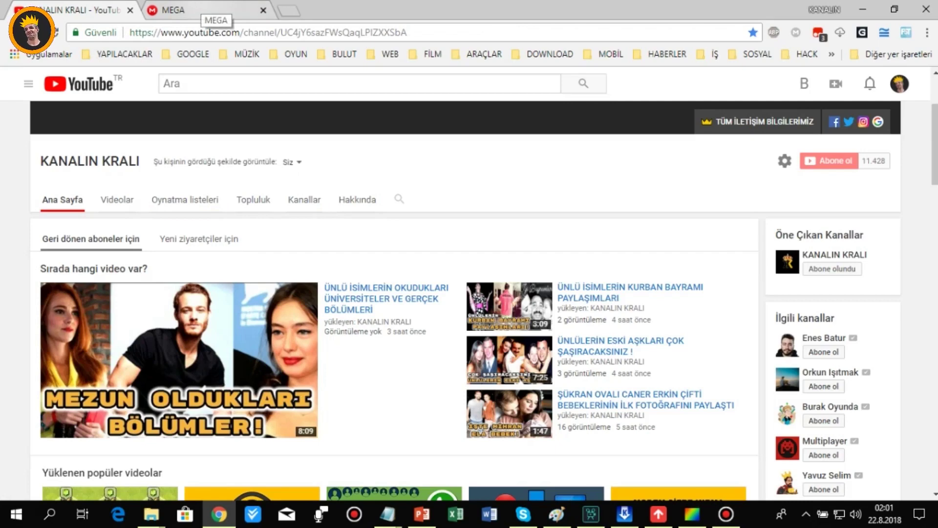
{"action": "left_click", "coordinate": [205, 10]}
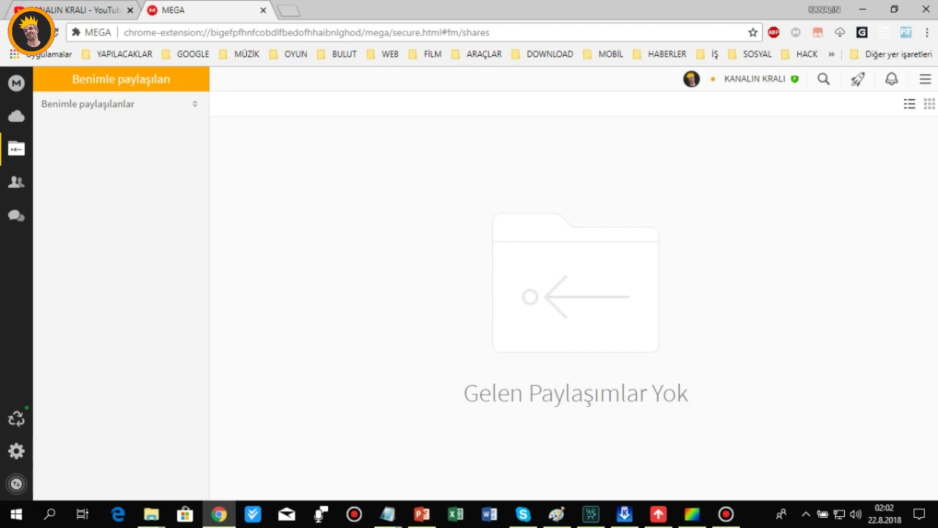
- Review the bonus storage and transfer offers for installing the mobile app and inviting friends from the dashboard
{"action": "left_click", "coordinate": [16, 83]}
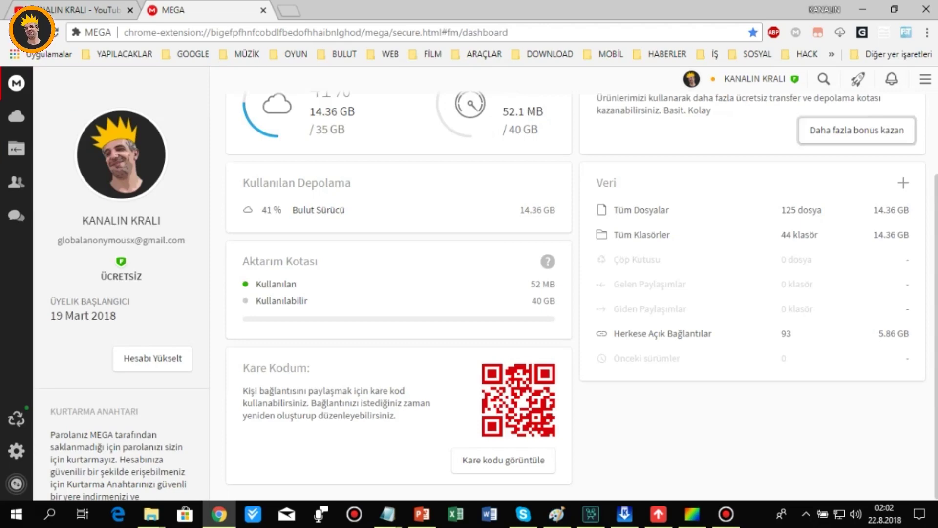
{"action": "scroll", "coordinate": [582, 293], "scroll_direction": "up", "scroll_amount": 2}
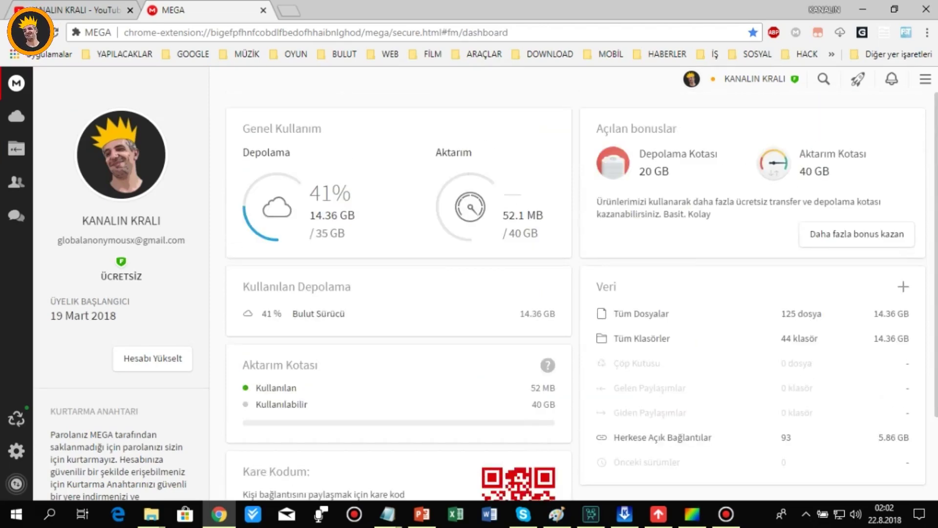
{"action": "left_click", "coordinate": [856, 234]}
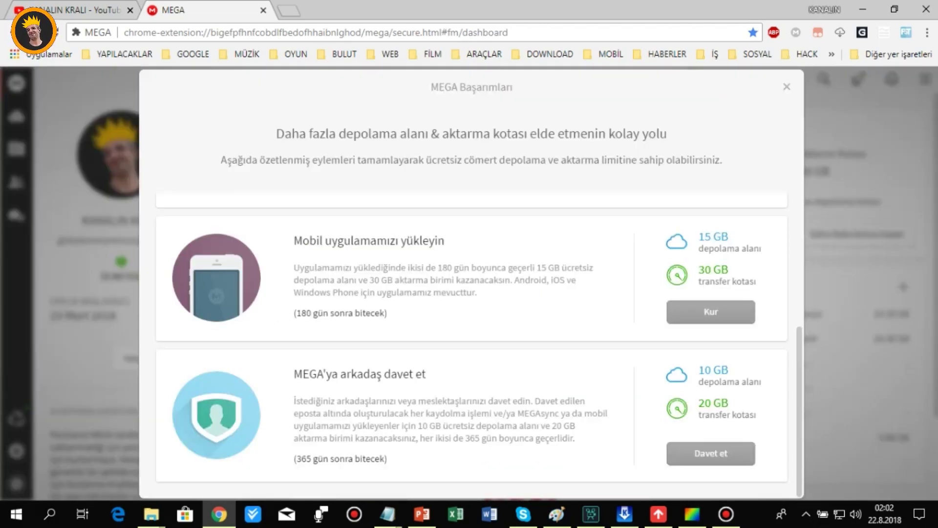
{"action": "scroll", "coordinate": [471, 342], "scroll_direction": "up", "scroll_amount": 5}
{"action": "scroll", "coordinate": [471, 342], "scroll_direction": "down", "scroll_amount": 5}
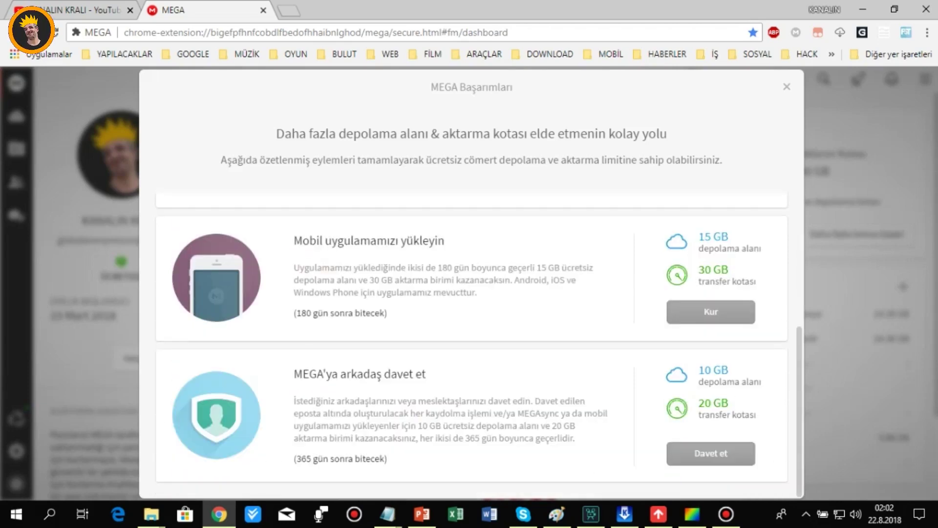
- View the friend invitation form with its e-mail field, and close it without sending an invitation
{"action": "left_click", "coordinate": [711, 453]}
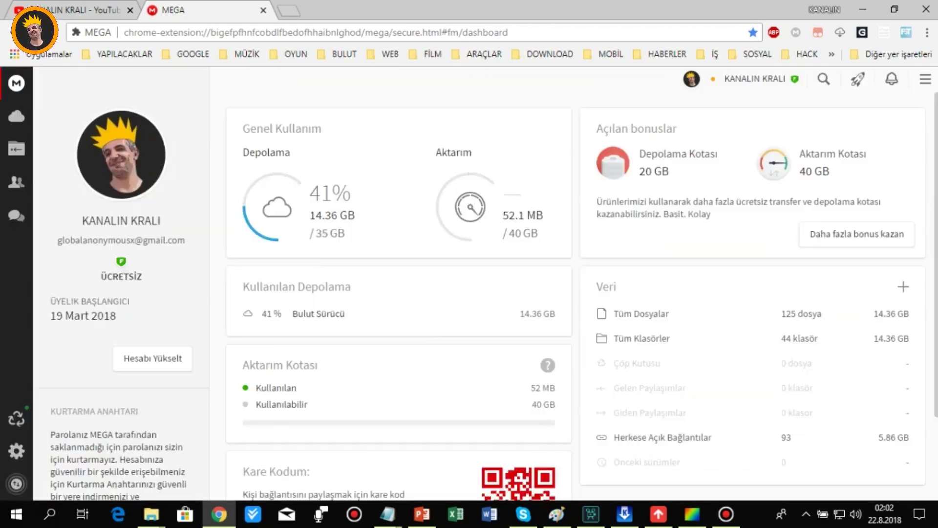
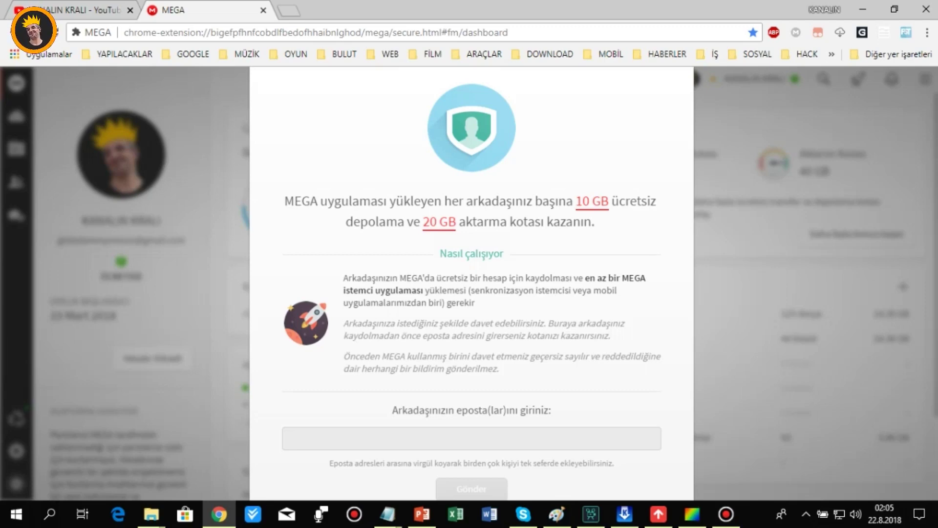
{"action": "left_click", "coordinate": [416, 444]}
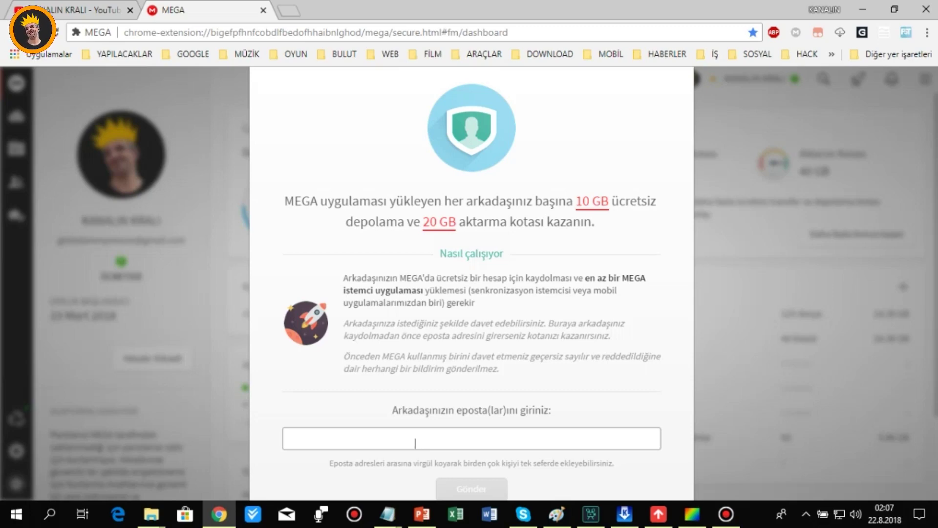
{"action": "key", "text": "Escape"}
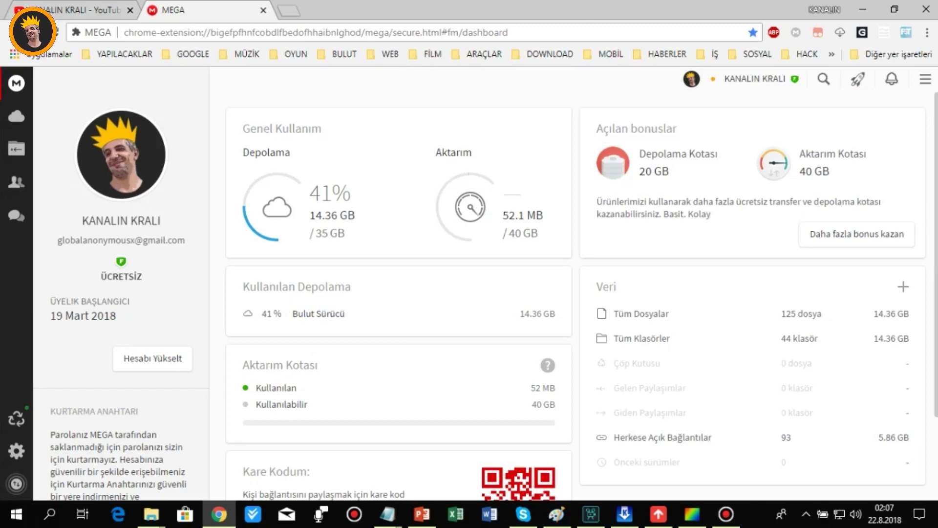
- Look through the incoming shares and the contacts list, and open the chat with the listed contact
{"action": "left_click", "coordinate": [16, 149]}
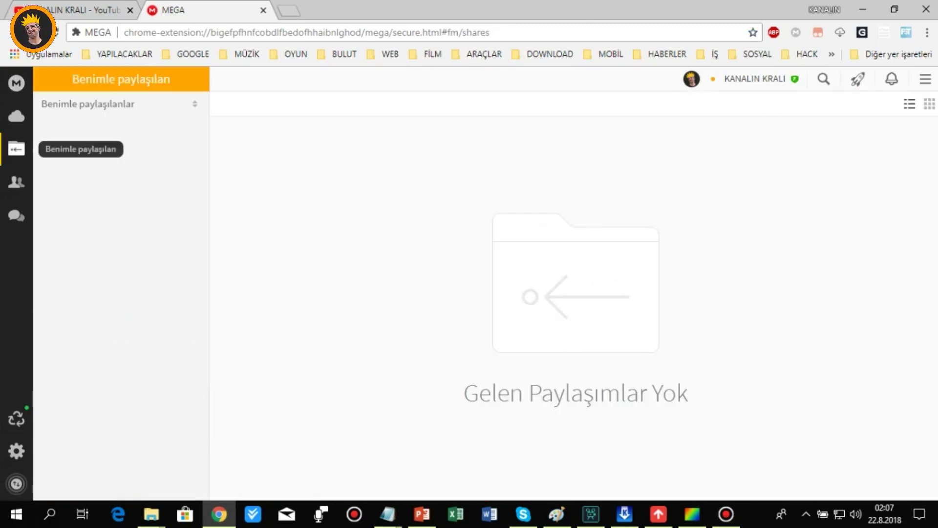
{"action": "left_click", "coordinate": [16, 182]}
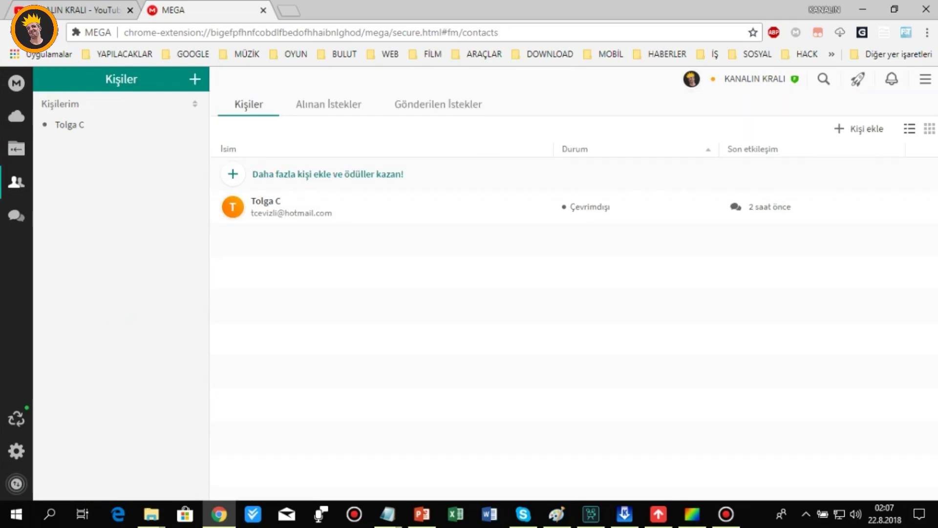
{"action": "mouse_move", "coordinate": [581, 207]}
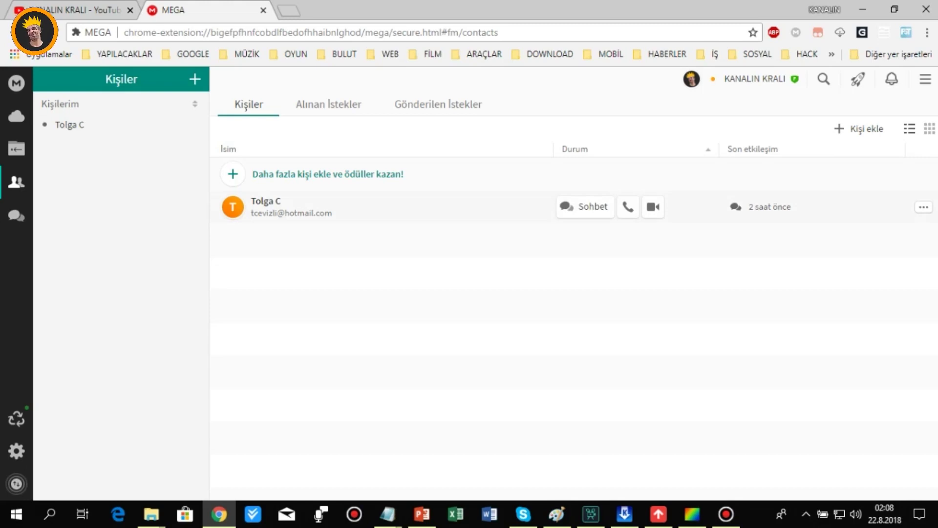
{"action": "left_click", "coordinate": [585, 206]}
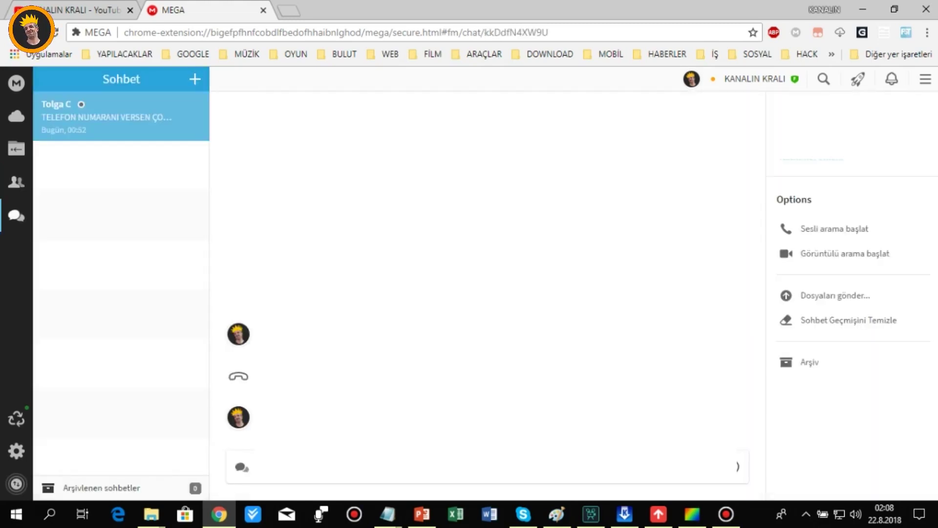
- Look through the earlier chat messages, and check the received and sent contact requests before returning to the contacts list
{"action": "scroll", "coordinate": [484, 270], "scroll_direction": "up", "scroll_amount": 10}
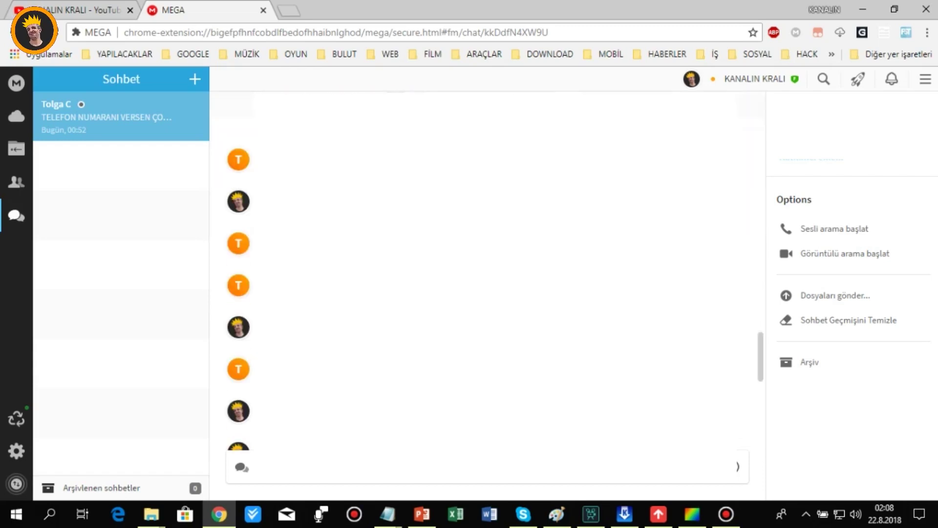
{"action": "left_click", "coordinate": [16, 182]}
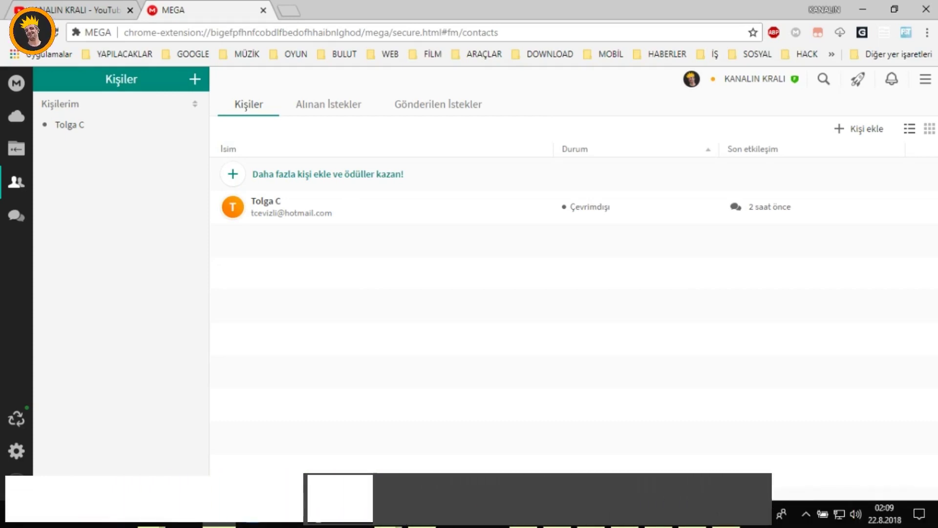
{"action": "mouse_move", "coordinate": [653, 206]}
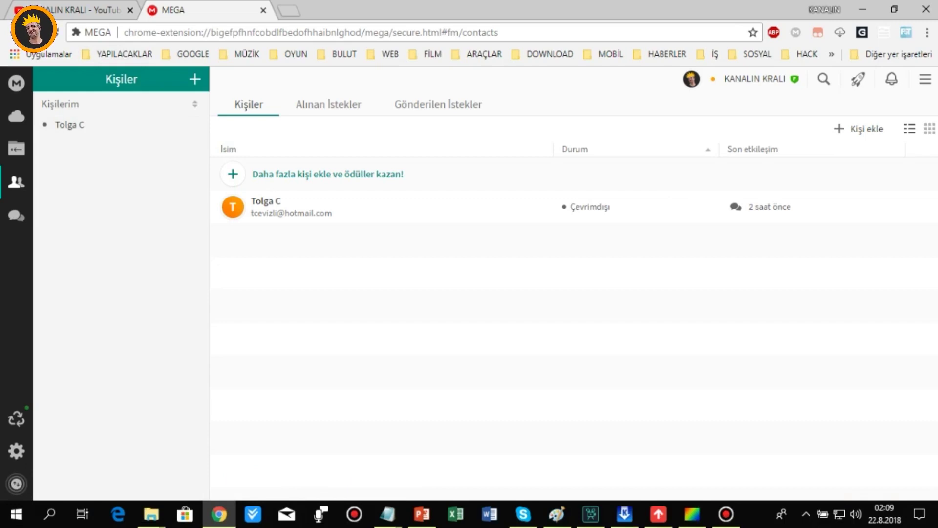
{"action": "left_click", "coordinate": [328, 104]}
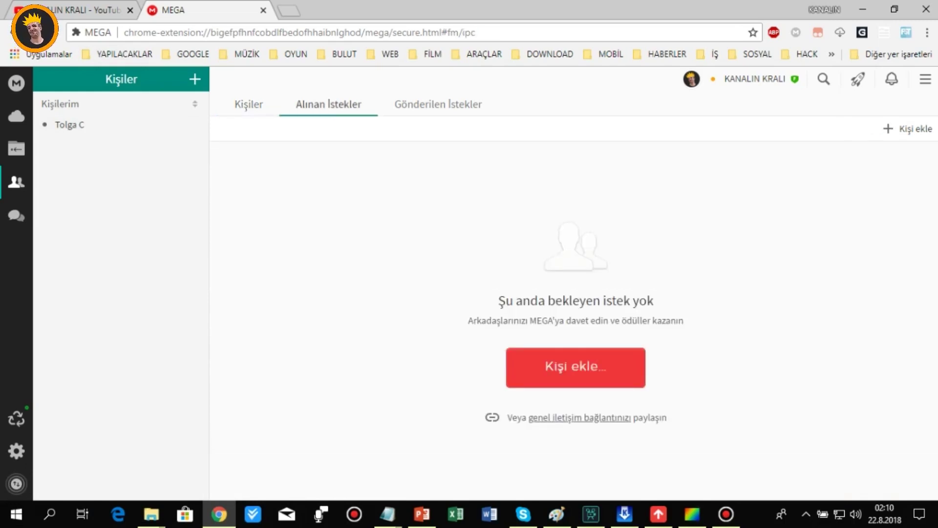
{"action": "left_click", "coordinate": [437, 104]}
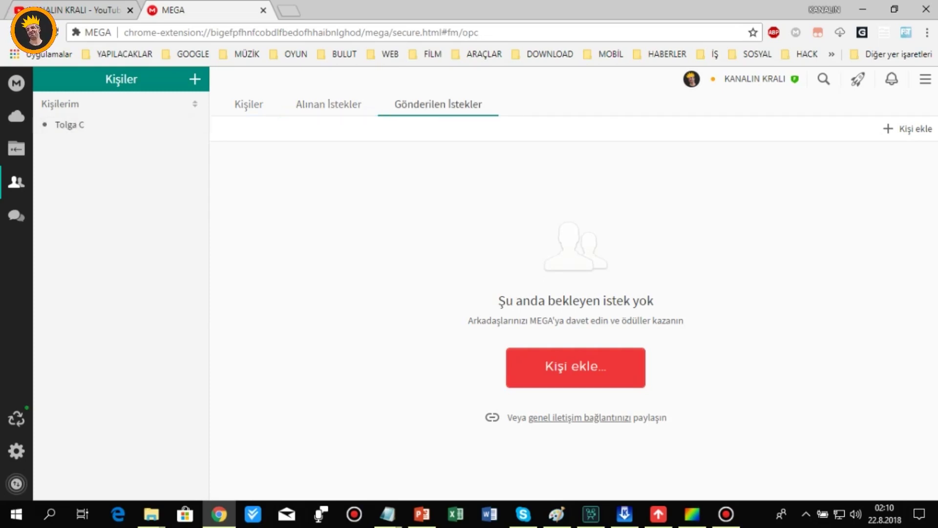
{"action": "left_click", "coordinate": [185, 124]}
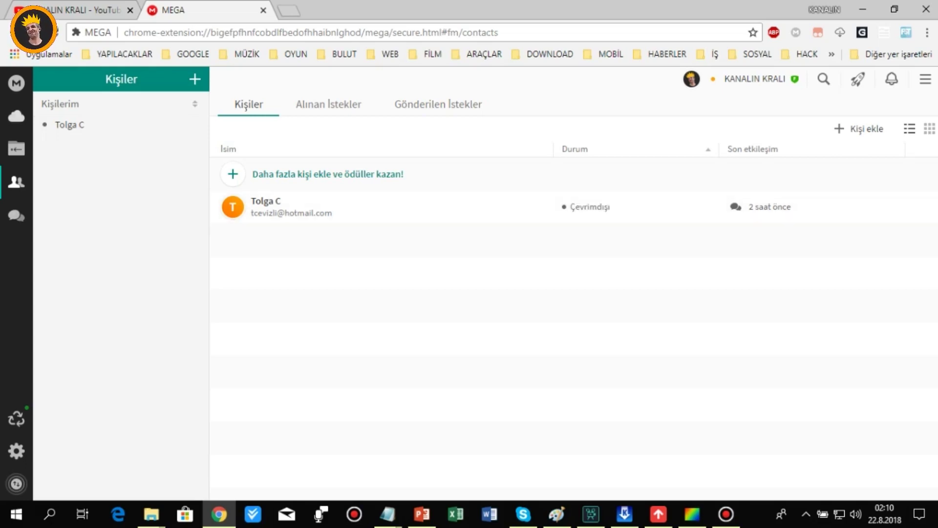
- Review the chat, contacts and incoming shares sections, finishing on the contacts list
{"action": "left_click", "coordinate": [16, 215]}
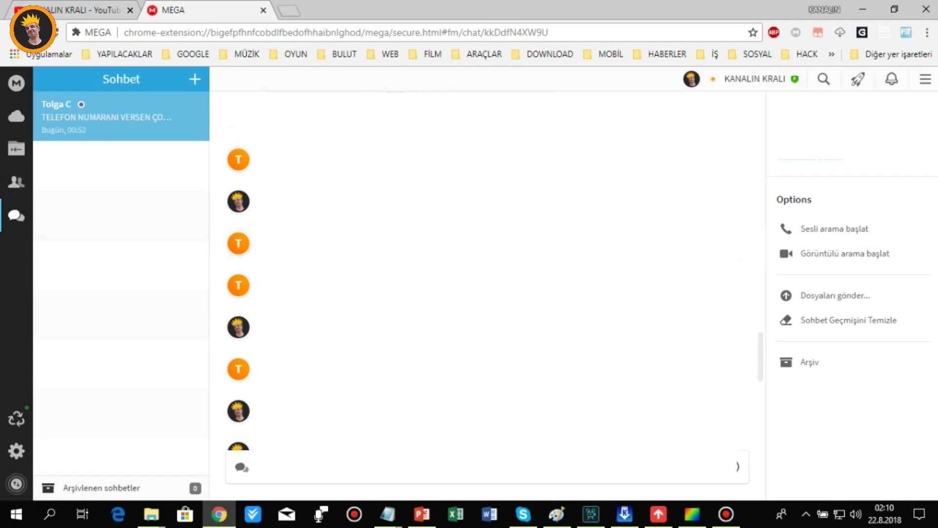
{"action": "left_click", "coordinate": [16, 183]}
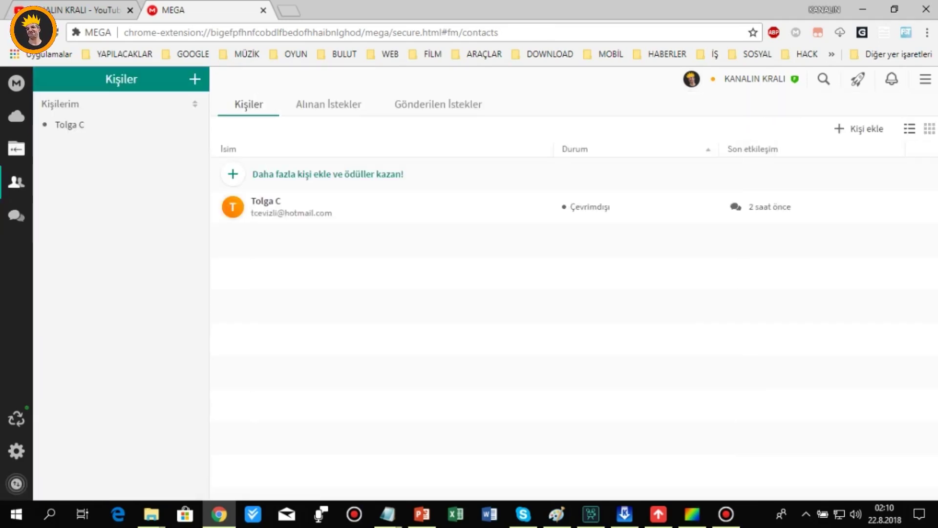
{"action": "left_click", "coordinate": [16, 149]}
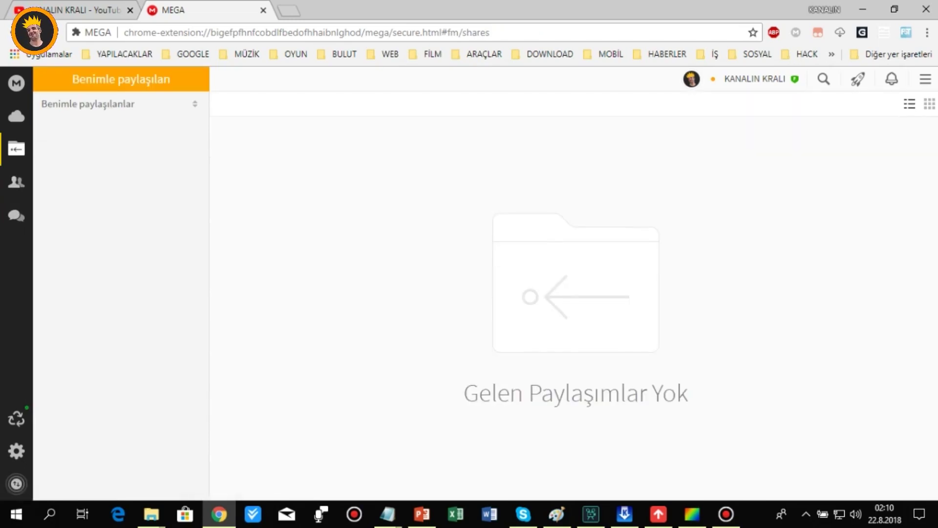
{"action": "left_click", "coordinate": [16, 215]}
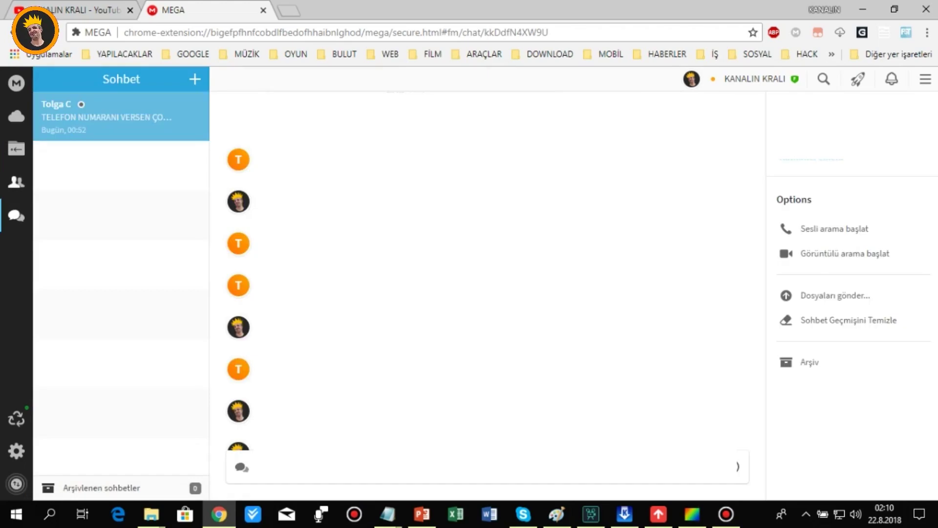
{"action": "left_click", "coordinate": [16, 182]}
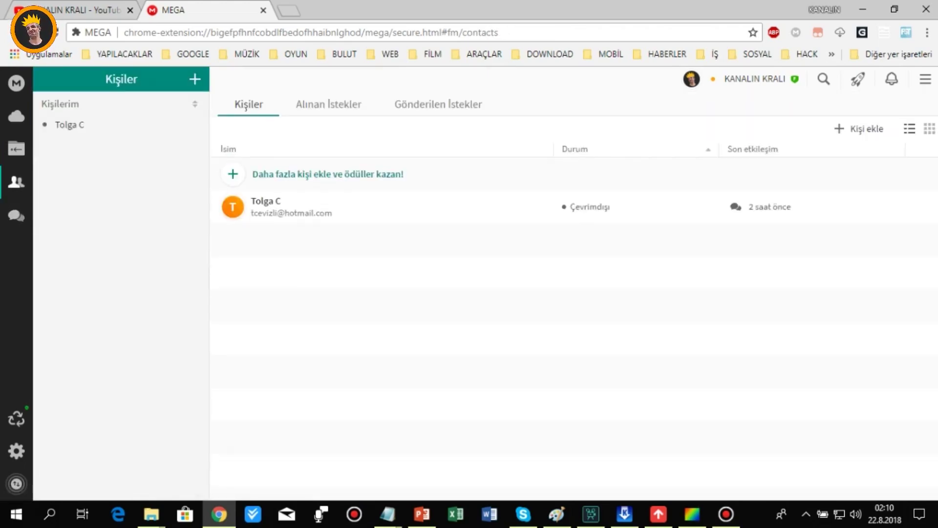
- Show the YouTube channel page, return to MEGA, and view the incoming shares and the contact's chat
{"action": "key", "text": "ctrl+shift+Tab"}
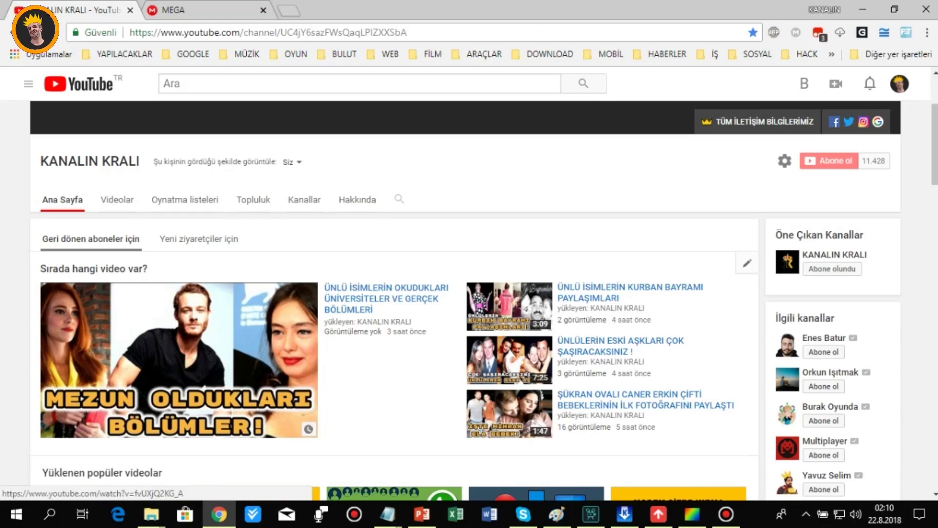
{"action": "key", "text": "ctrl+Tab"}
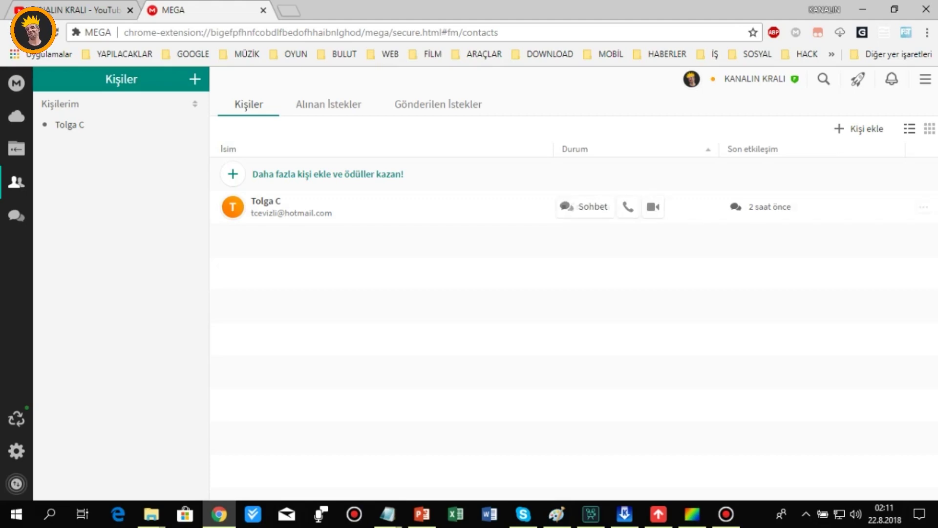
{"action": "left_click", "coordinate": [16, 149]}
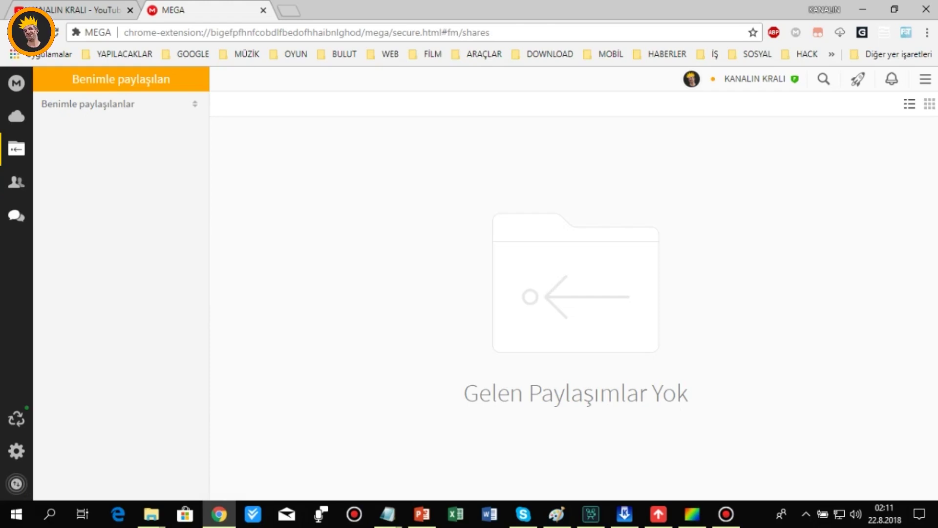
{"action": "left_click", "coordinate": [17, 215]}
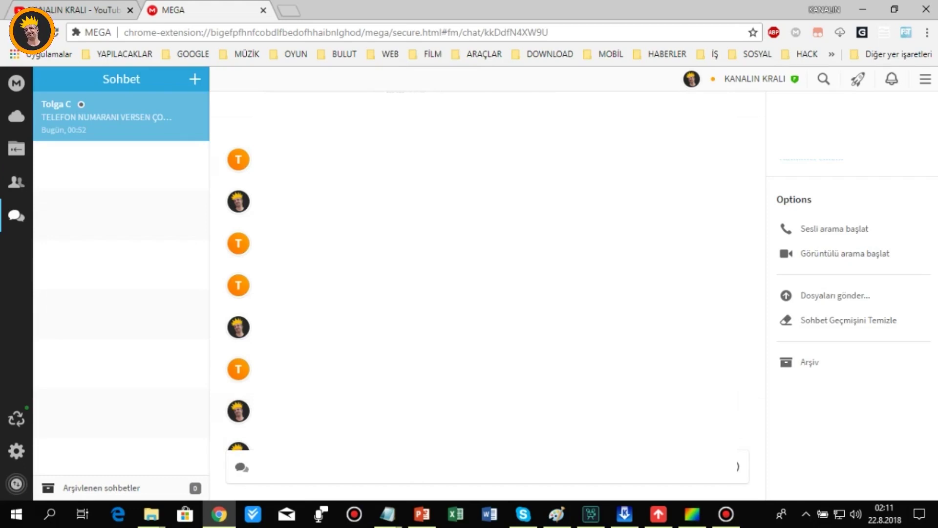
- Alternate between the YouTube channel page and MEGA, finishing on the folders shared with this account
{"action": "left_click", "coordinate": [98, 9]}
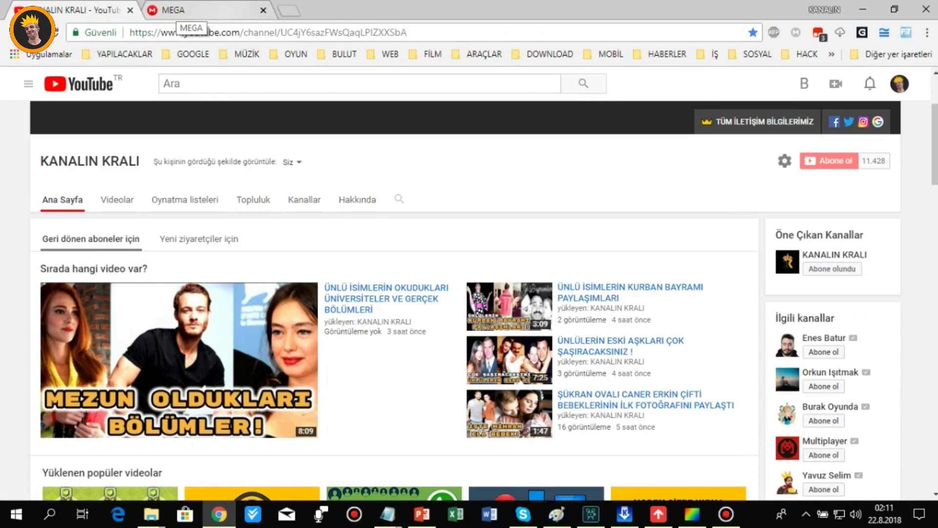
{"action": "left_click", "coordinate": [185, 12]}
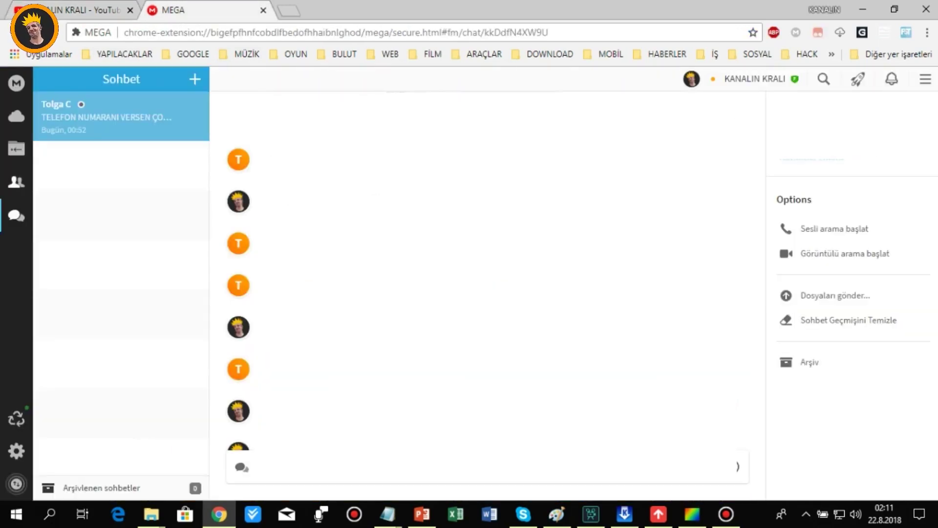
{"action": "left_click", "coordinate": [17, 182]}
{"action": "left_click", "coordinate": [16, 149]}
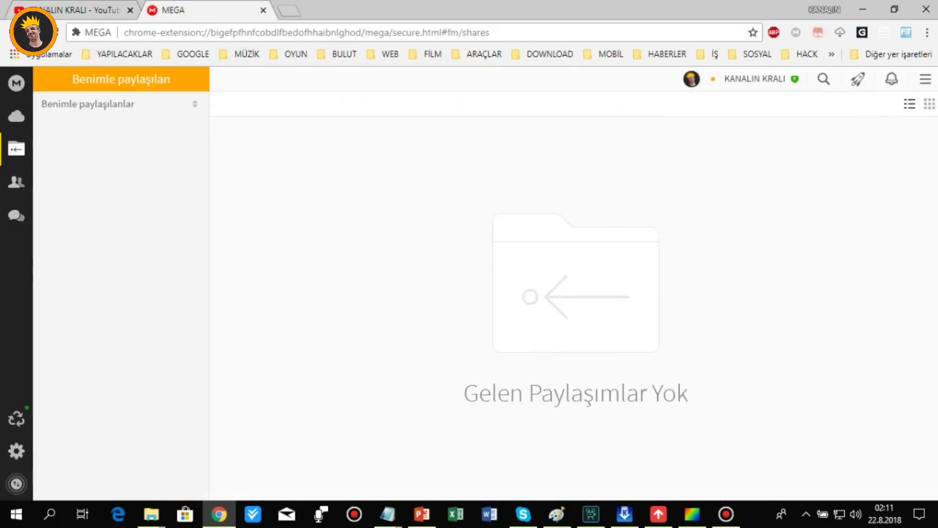
{"action": "key", "text": "ctrl+shift+Tab"}
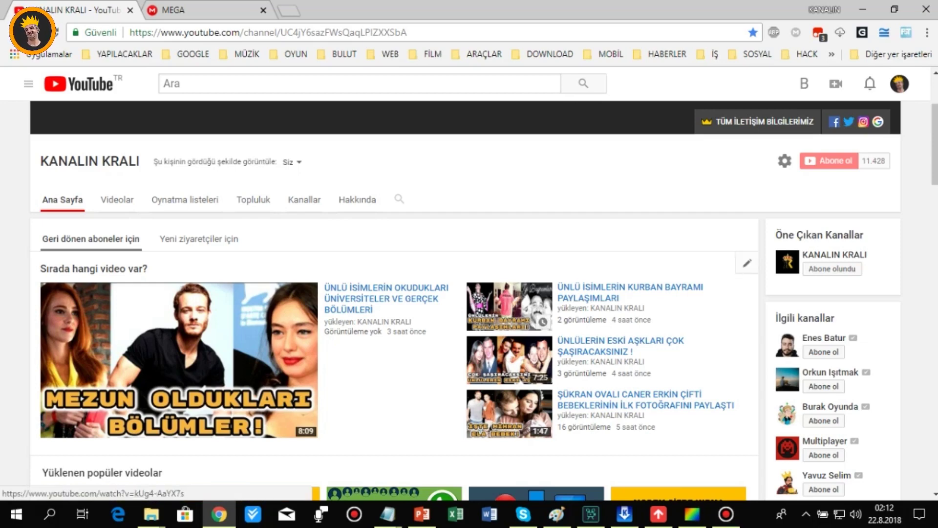
{"action": "left_click", "coordinate": [211, 10]}
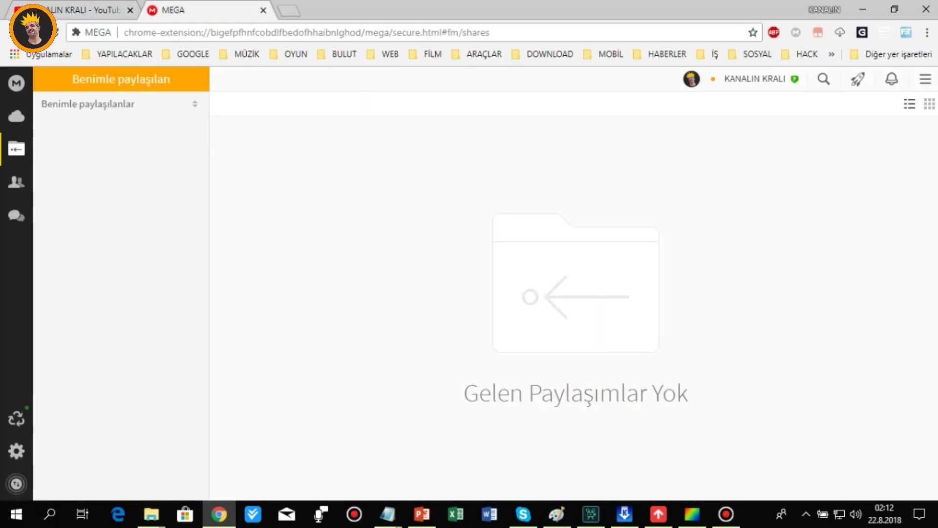